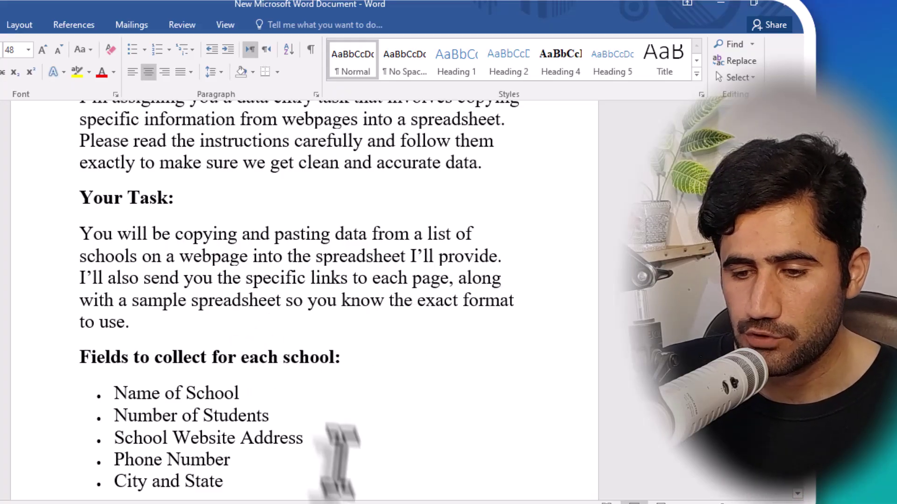
Step: Compare the column headers of the Excel workbook's Utah Private sheet with the fields to collect listed in the Word brief
{"action": "key", "text": "alt+Tab"}
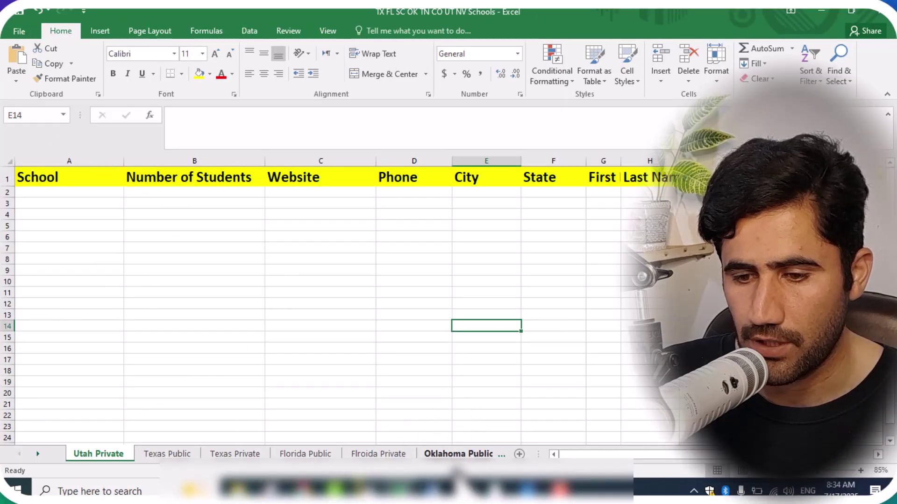
{"action": "key", "text": "alt+Tab"}
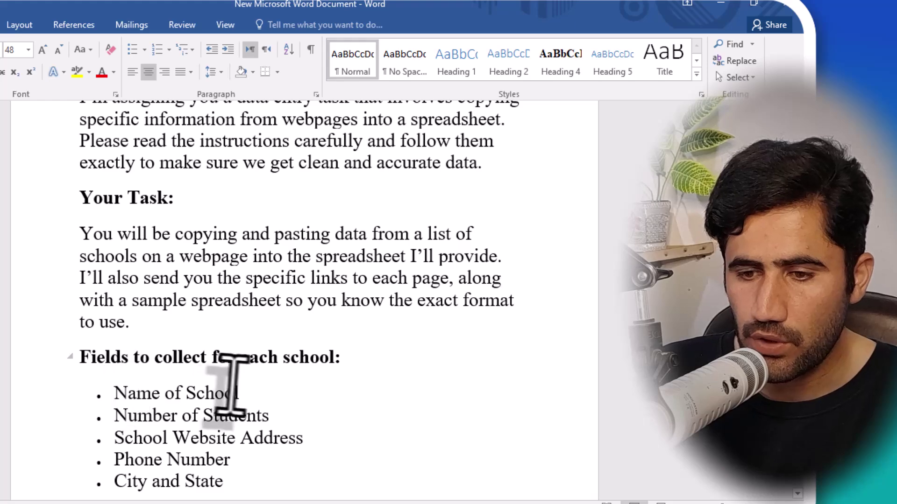
{"action": "scroll", "coordinate": [327, 392], "scroll_direction": "down", "scroll_amount": 5}
{"action": "left_click", "coordinate": [137, 135]}
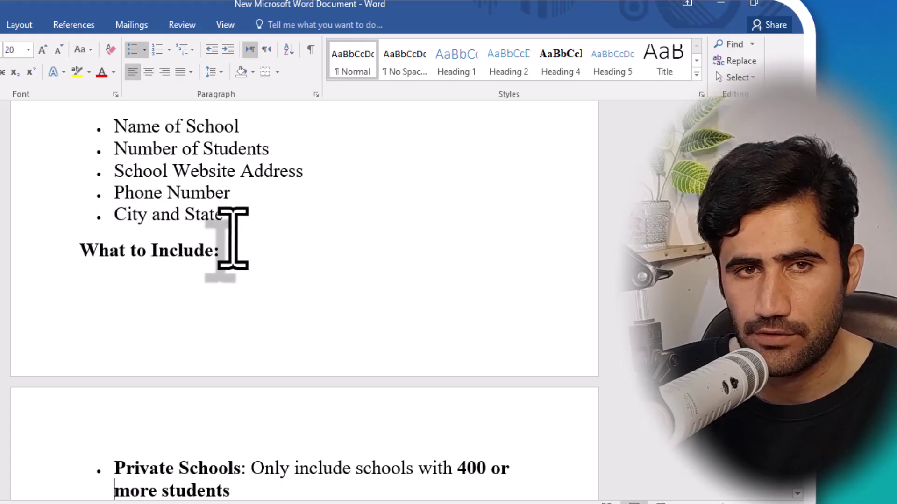
{"action": "left_click", "coordinate": [372, 270]}
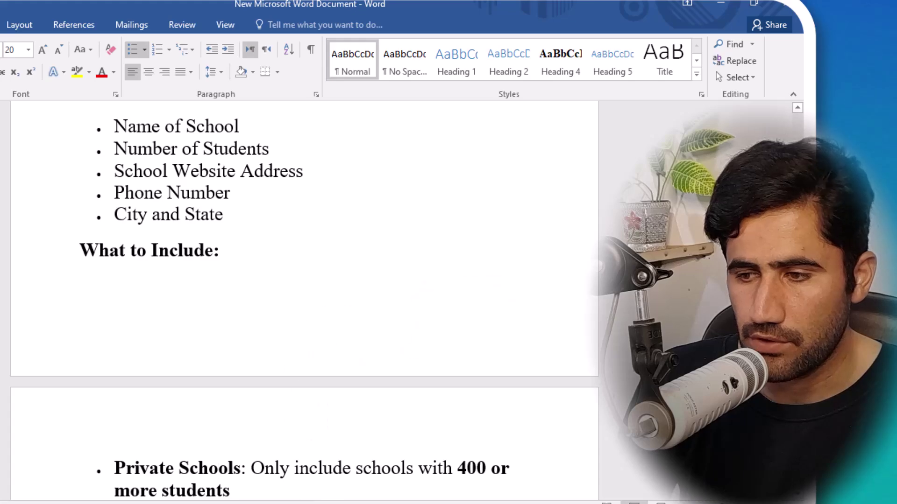
Step: Read the student-count limits for private schools and public districts and the "What to Avoid" rules in the brief
{"action": "scroll", "coordinate": [99, 165], "scroll_direction": "down", "scroll_amount": 4}
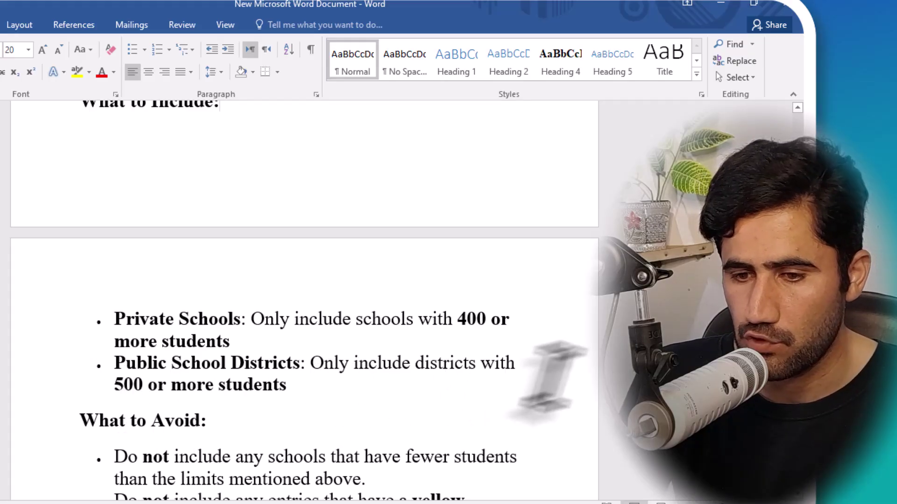
{"action": "scroll", "coordinate": [303, 299], "scroll_direction": "down", "scroll_amount": 4}
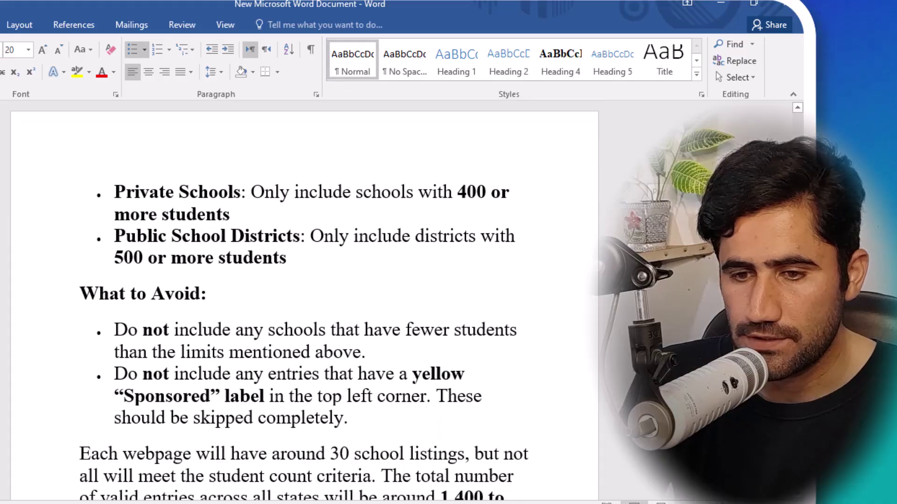
{"action": "left_click", "coordinate": [514, 155]}
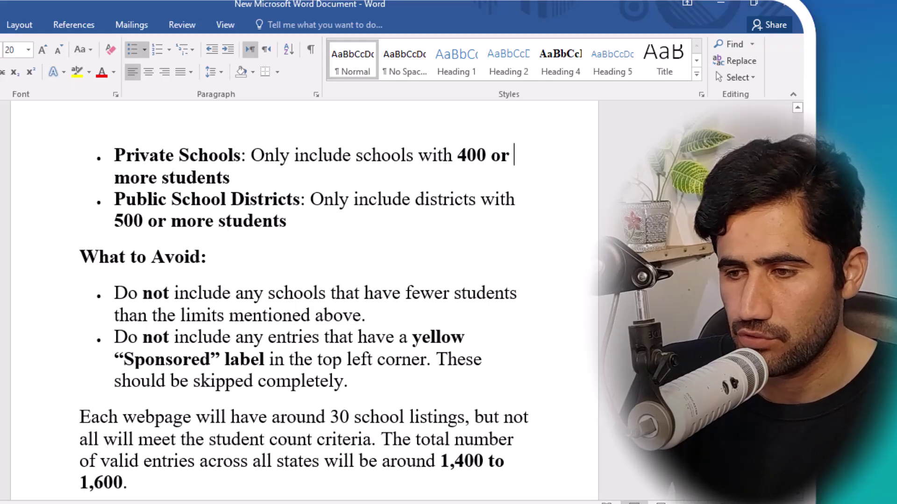
{"action": "scroll", "coordinate": [304, 299], "scroll_direction": "down", "scroll_amount": 3}
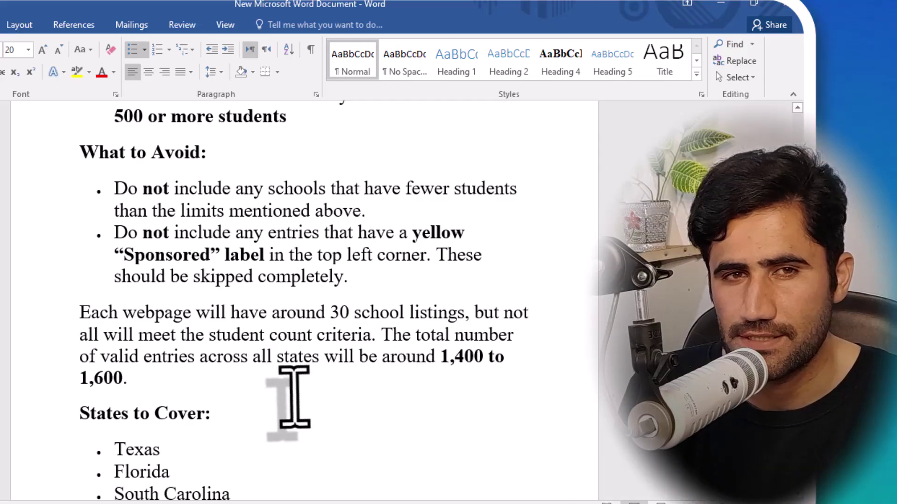
Step: Read through the "States to Cover" list in the brief, from Texas to Nevada
{"action": "left_click", "coordinate": [260, 434]}
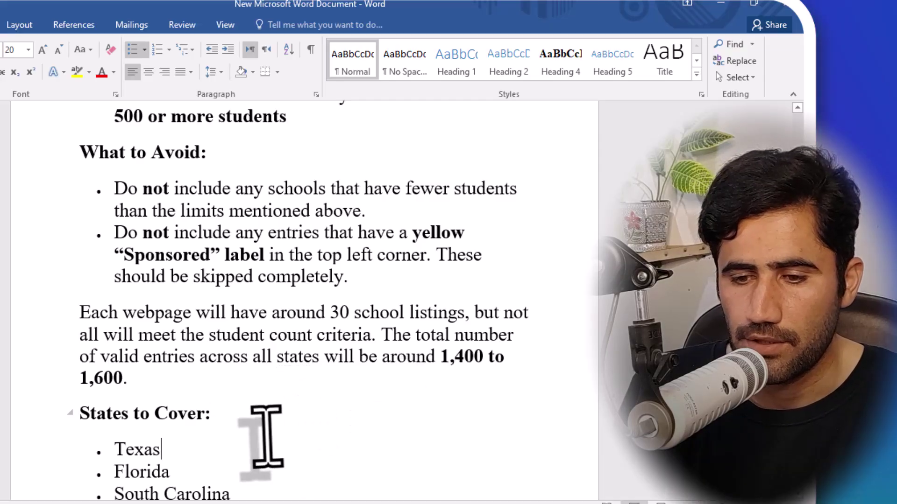
{"action": "left_click", "coordinate": [370, 474]}
{"action": "key", "text": "Down"}
{"action": "key", "text": "End"}
{"action": "key", "text": "Return"}
{"action": "type", "text": "Oklahoma"}
{"action": "key", "text": "Return"}
{"action": "type", "text": "Tennessee"}
{"action": "key", "text": "Return"}
{"action": "type", "text": "Colorado"}
{"action": "key", "text": "Return"}
{"action": "type", "text": "Utah"}
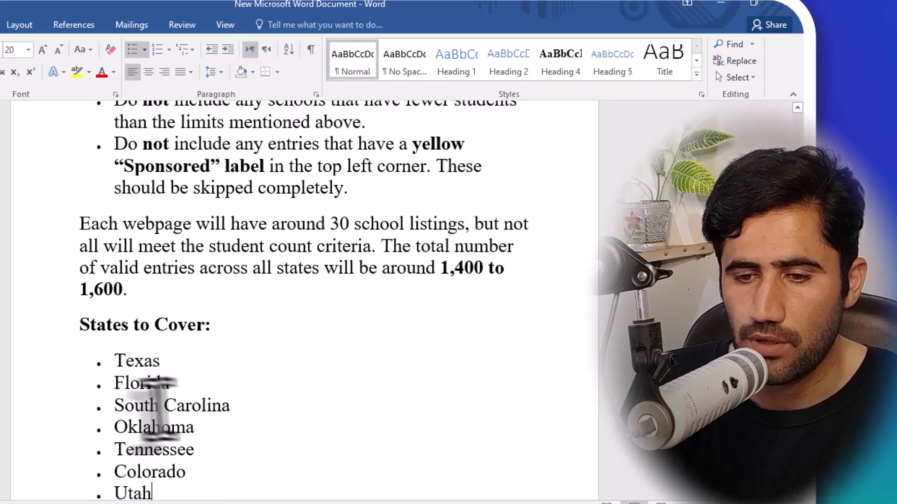
{"action": "key", "text": "Return"}
{"action": "type", "text": "Nevada"}
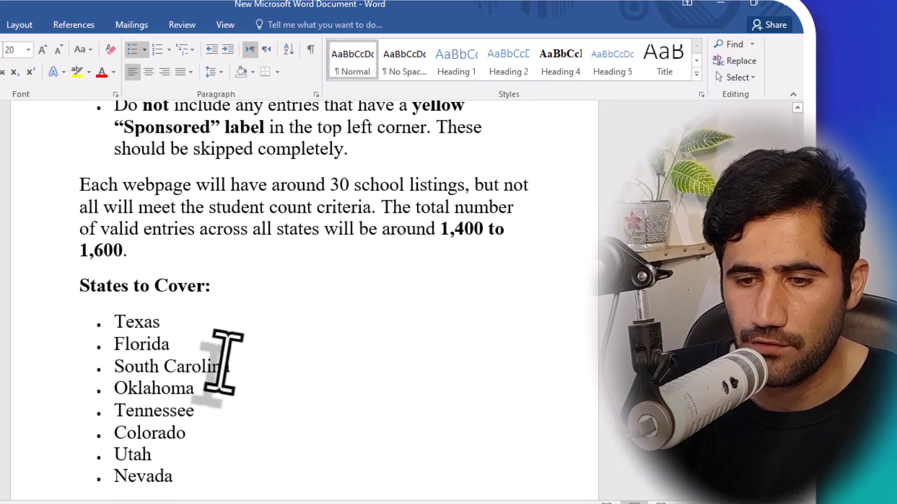
{"action": "key", "text": "Down"}
{"action": "key", "text": "Down"}
{"action": "key", "text": "Down"}
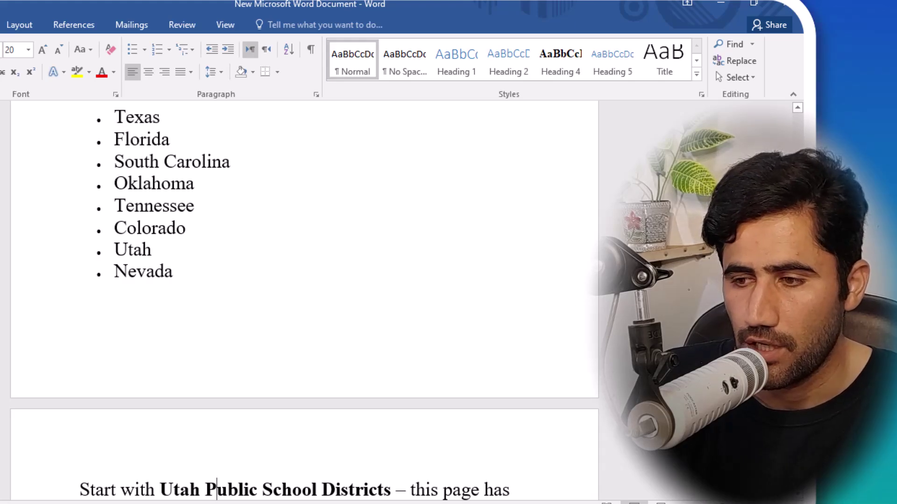
Step: Review the brief's starting instruction, provided resources and webpage links, rechecking the earlier task description and rules
{"action": "scroll", "coordinate": [303, 299], "scroll_direction": "down", "scroll_amount": 3}
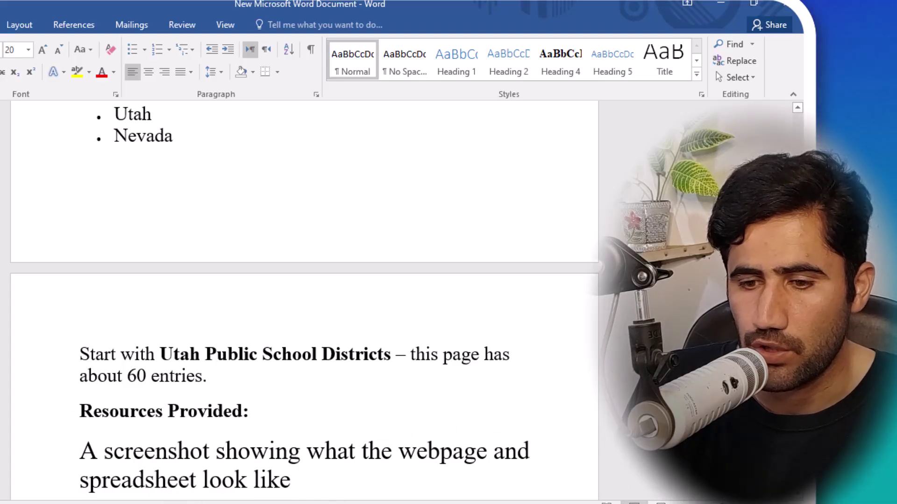
{"action": "scroll", "coordinate": [303, 299], "scroll_direction": "down", "scroll_amount": 5}
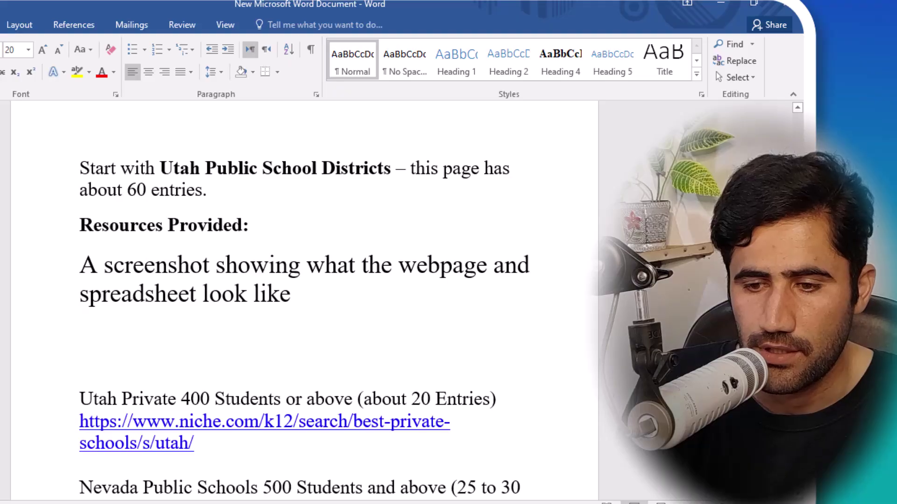
{"action": "scroll", "coordinate": [304, 299], "scroll_direction": "down", "scroll_amount": 15}
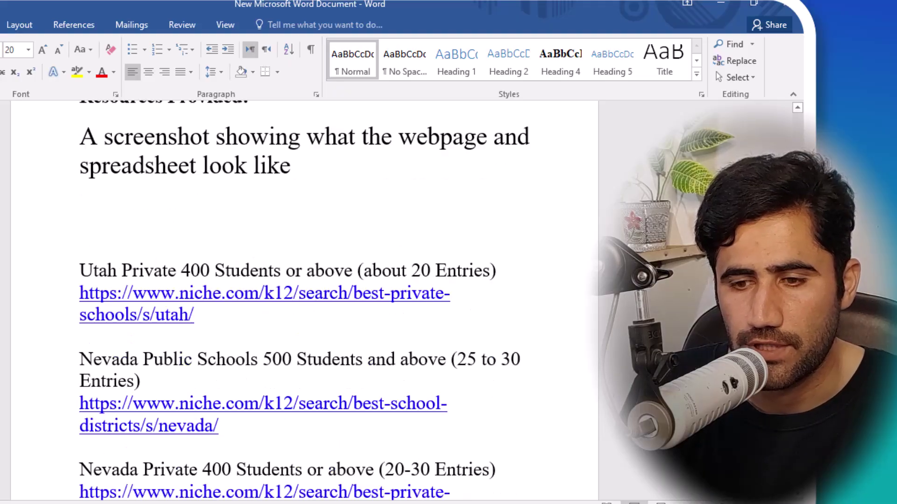
{"action": "scroll", "coordinate": [304, 299], "scroll_direction": "up", "scroll_amount": 20}
{"action": "scroll", "coordinate": [303, 299], "scroll_direction": "up", "scroll_amount": 20}
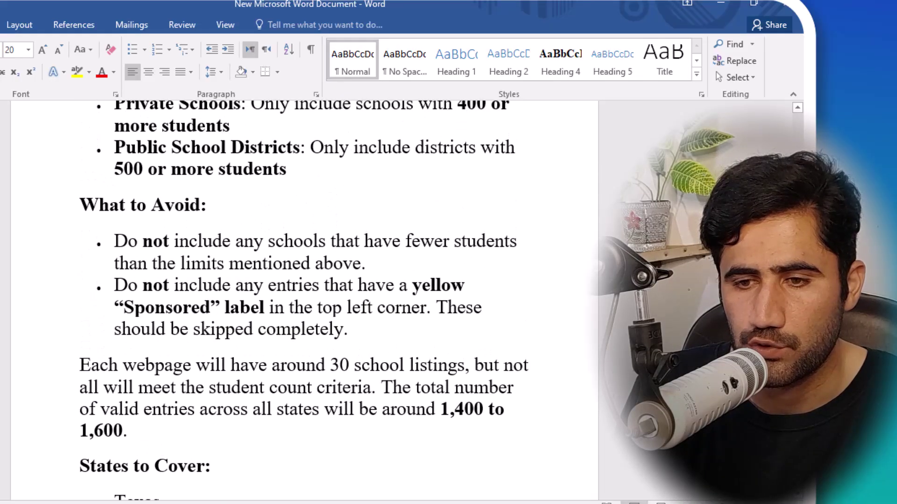
{"action": "scroll", "coordinate": [303, 299], "scroll_direction": "up", "scroll_amount": 2}
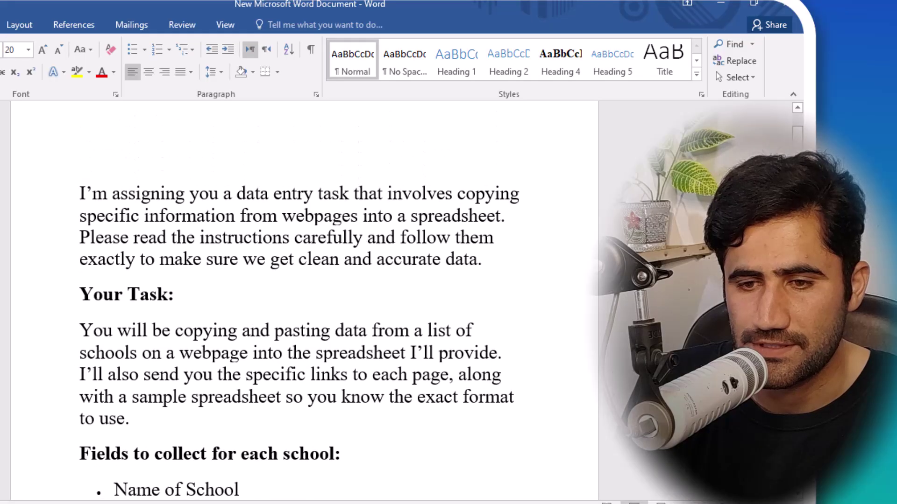
{"action": "scroll", "coordinate": [303, 299], "scroll_direction": "down", "scroll_amount": 2}
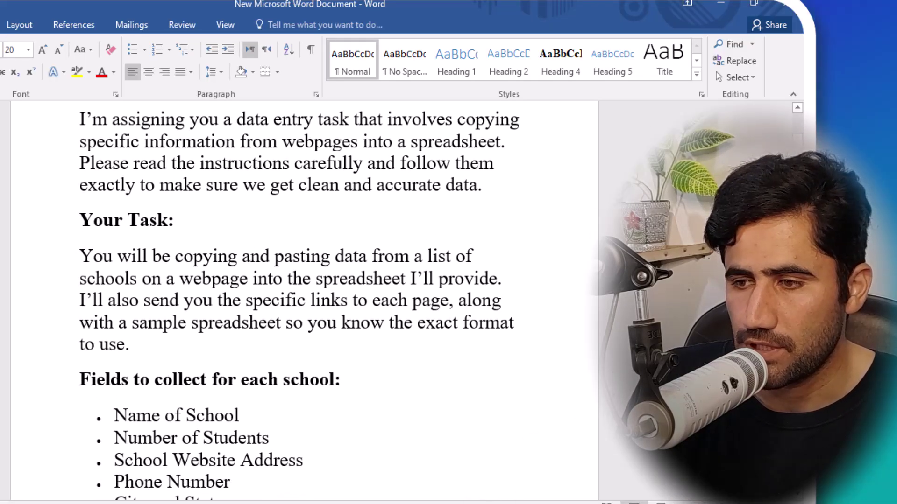
{"action": "scroll", "coordinate": [304, 299], "scroll_direction": "down", "scroll_amount": 15}
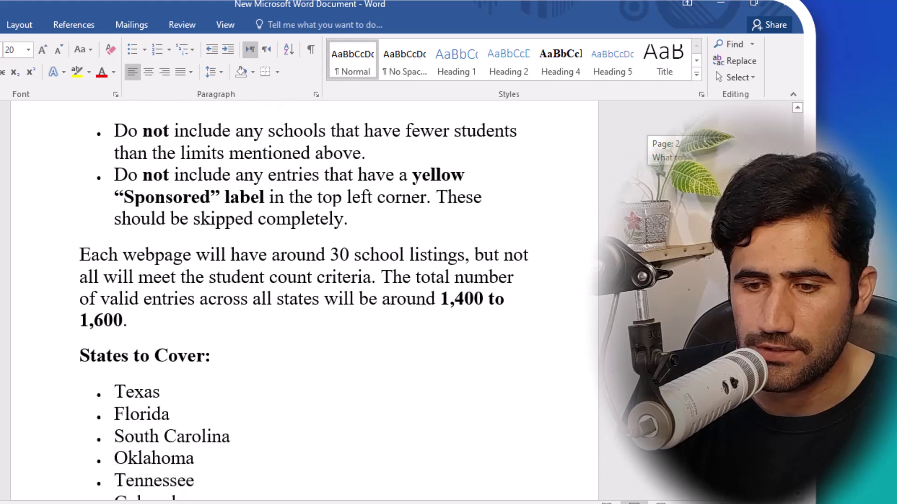
{"action": "scroll", "coordinate": [303, 299], "scroll_direction": "down", "scroll_amount": 12}
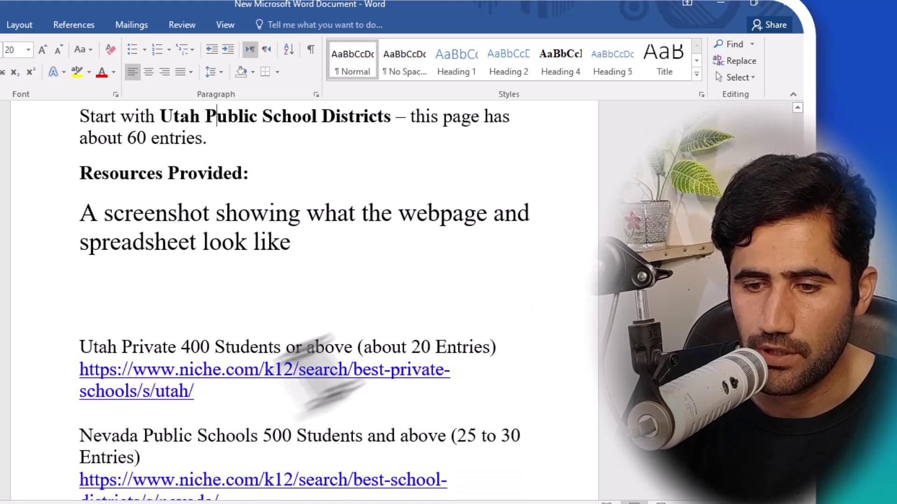
Step: Open the brief's Niche link for Utah private schools with 400 students or above in the web browser
{"action": "left_click_drag", "start_coordinate": [195, 392], "coordinate": [77, 370]}
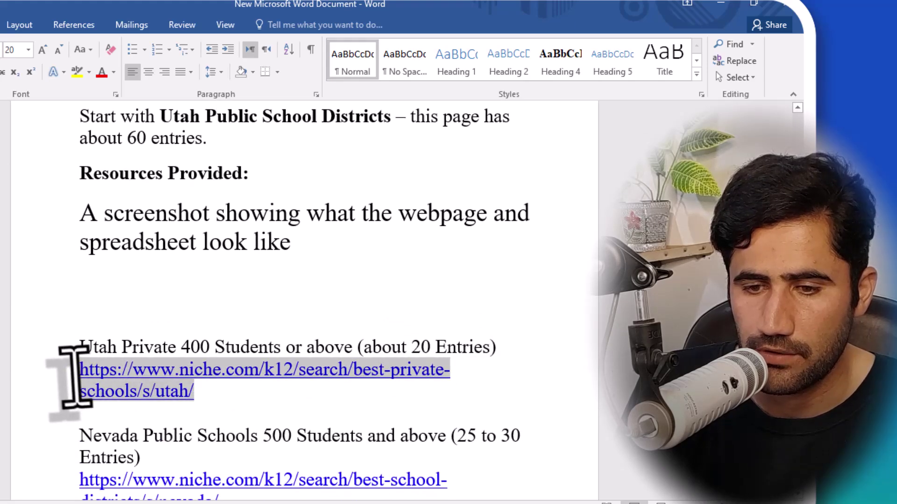
{"action": "right_click", "coordinate": [107, 379]}
{"action": "left_click", "coordinate": [154, 150]}
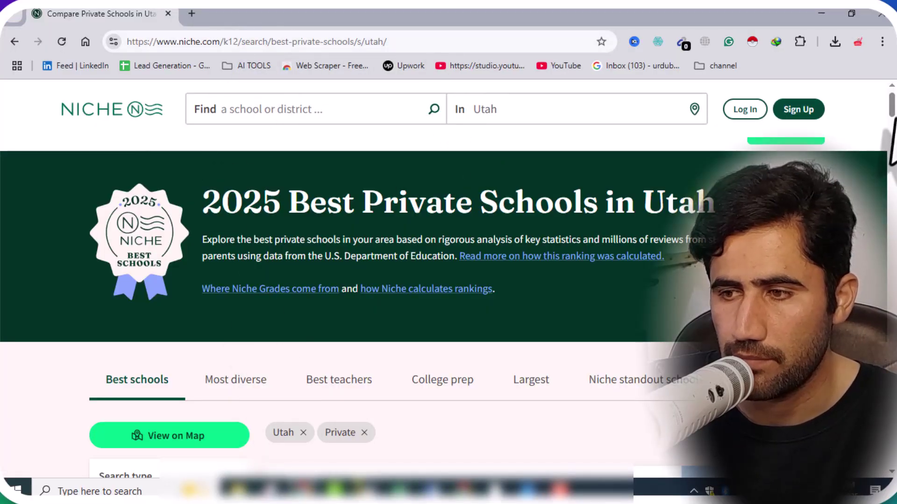
Step: Examine the Utah private school listings on Niche for student counts and sponsored entries
{"action": "scroll", "coordinate": [449, 304], "scroll_direction": "down", "scroll_amount": 6}
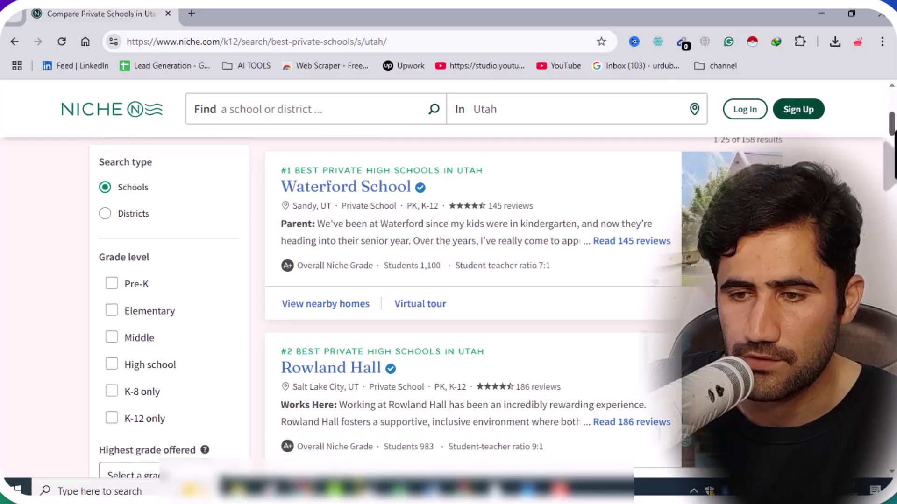
{"action": "scroll", "coordinate": [449, 304], "scroll_direction": "down", "scroll_amount": 9}
{"action": "scroll", "coordinate": [448, 303], "scroll_direction": "down", "scroll_amount": 6}
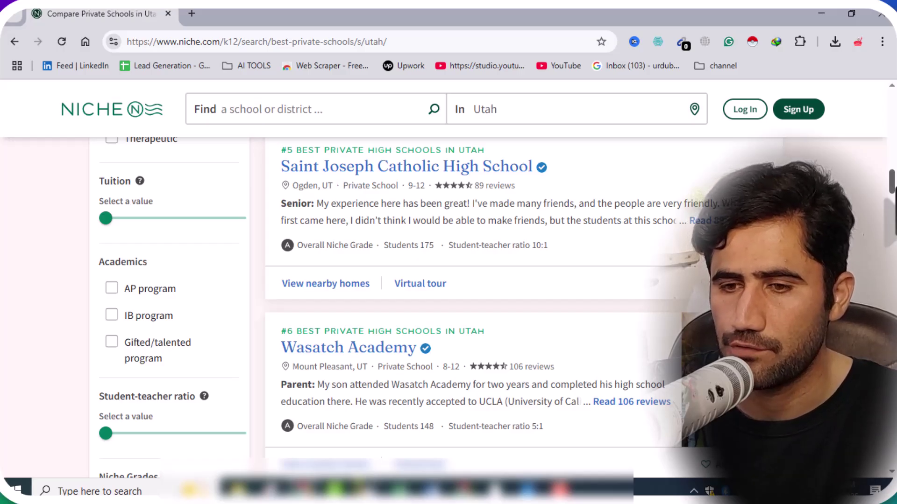
{"action": "scroll", "coordinate": [448, 303], "scroll_direction": "up", "scroll_amount": 3}
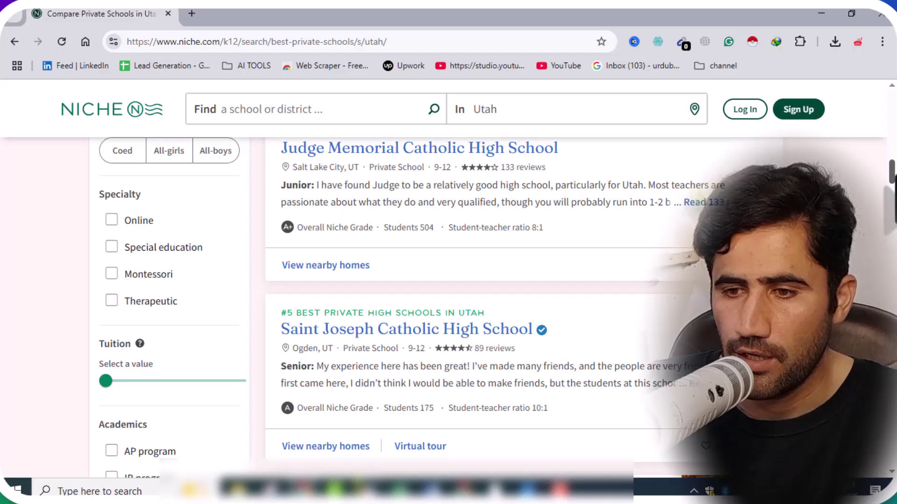
{"action": "scroll", "coordinate": [505, 376], "scroll_direction": "up", "scroll_amount": 6}
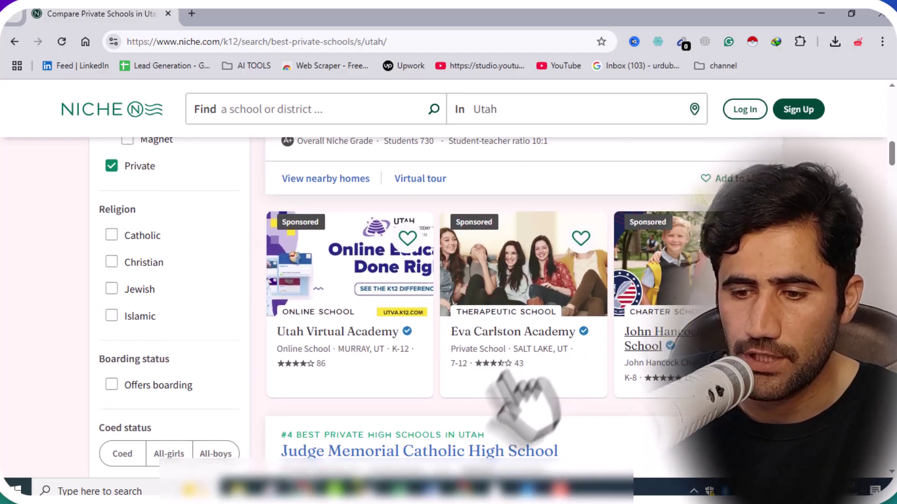
Step: Switch to the Word brief and reread the "What to Avoid" rule about entries with a "Sponsored" label
{"action": "key", "text": "alt+Tab"}
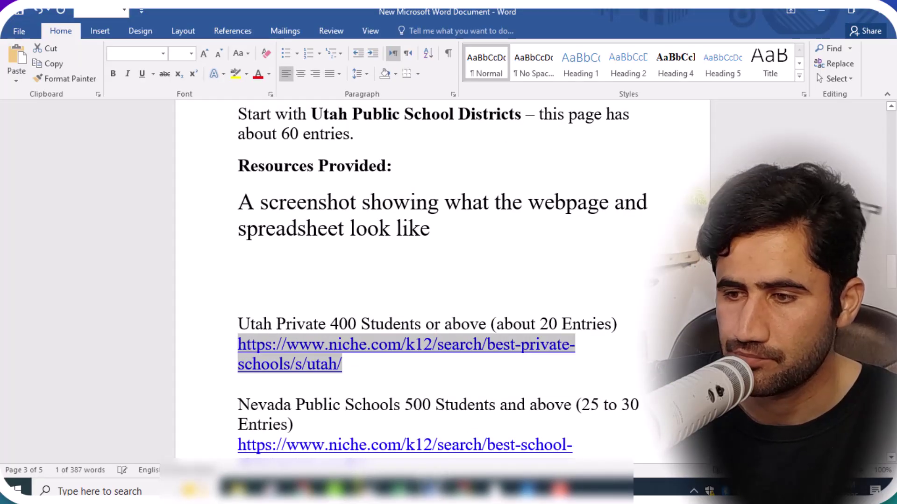
{"action": "left_click", "coordinate": [429, 229]}
{"action": "scroll", "coordinate": [442, 280], "scroll_direction": "up", "scroll_amount": 3}
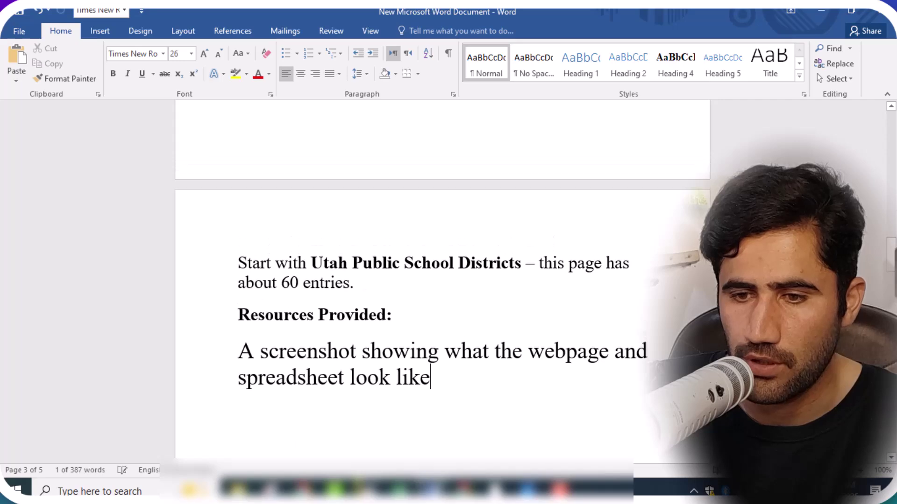
{"action": "scroll", "coordinate": [442, 280], "scroll_direction": "up", "scroll_amount": 10}
{"action": "scroll", "coordinate": [230, 320], "scroll_direction": "up", "scroll_amount": 1}
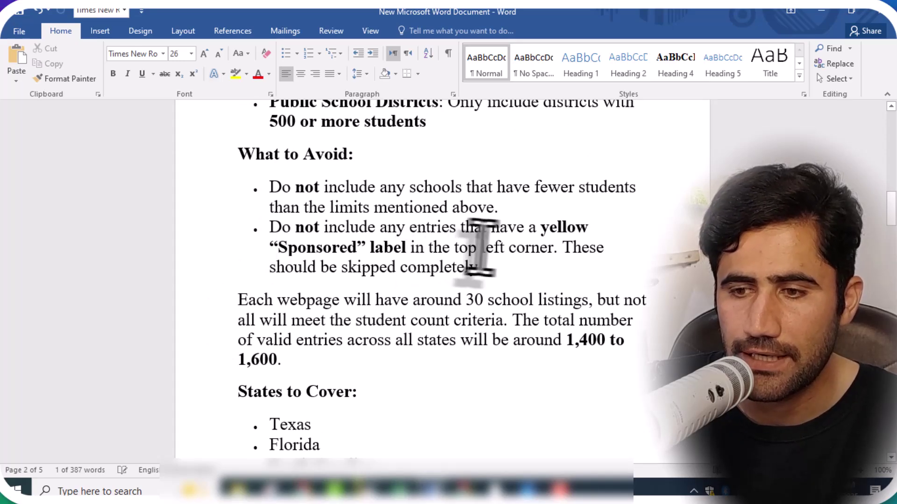
{"action": "left_click", "coordinate": [306, 271]}
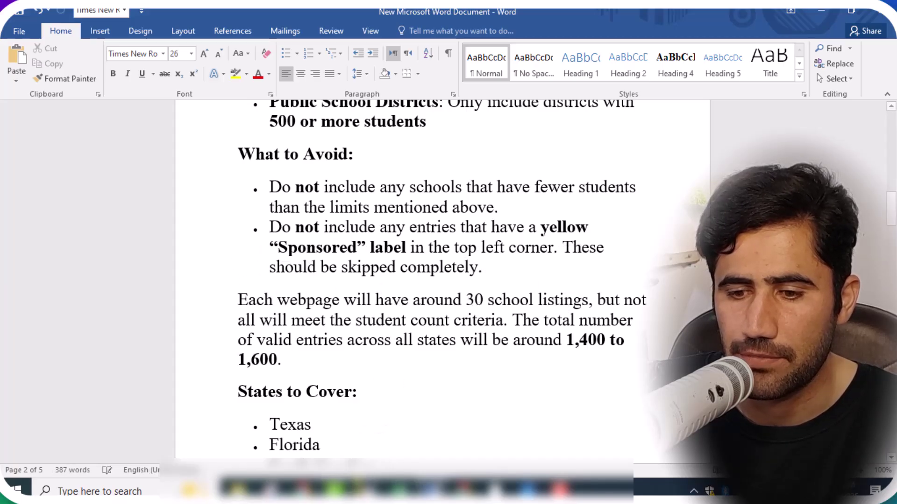
Step: Switch back to the Niche results in the browser and open the Waterford School profile in a new tab
{"action": "key", "text": "alt+Tab"}
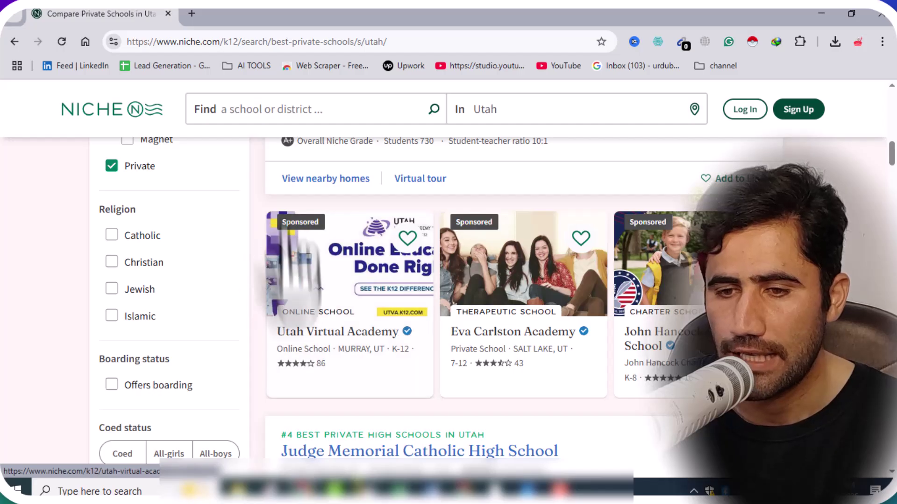
{"action": "scroll", "coordinate": [654, 327], "scroll_direction": "up", "scroll_amount": 15}
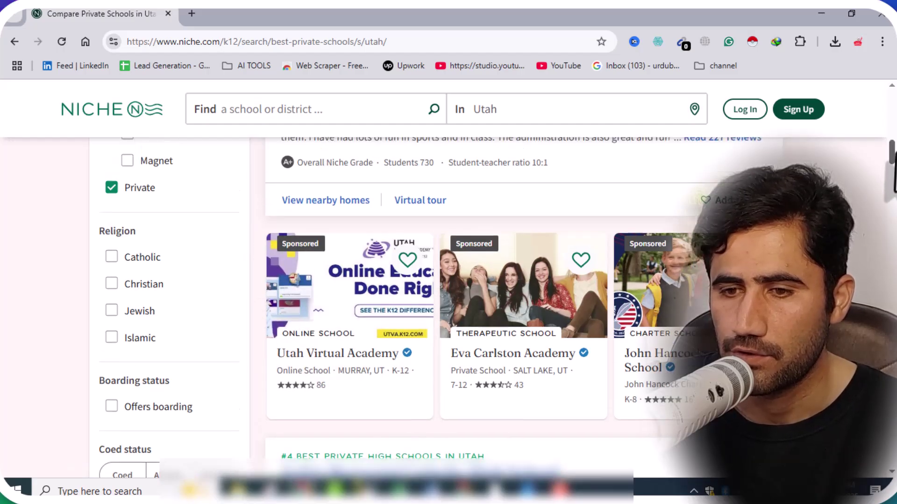
{"action": "scroll", "coordinate": [654, 327], "scroll_direction": "down", "scroll_amount": 4}
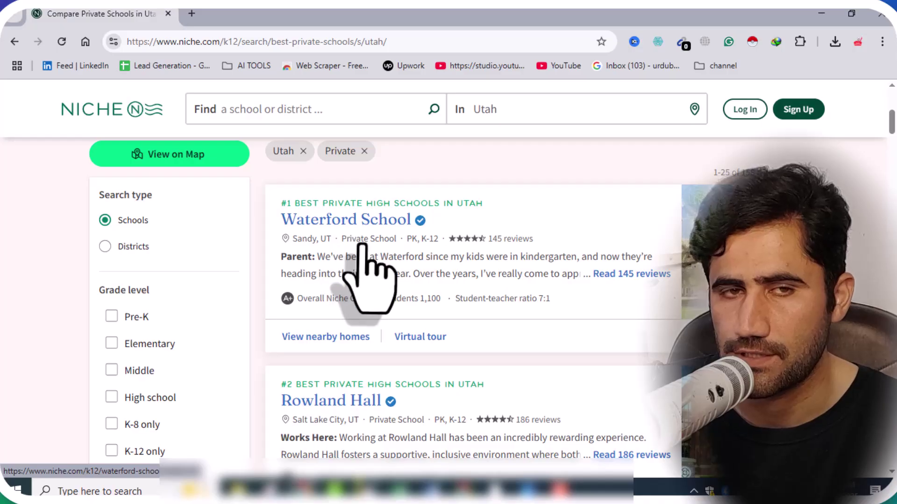
{"action": "right_click", "coordinate": [307, 223]}
{"action": "left_click", "coordinate": [339, 236]}
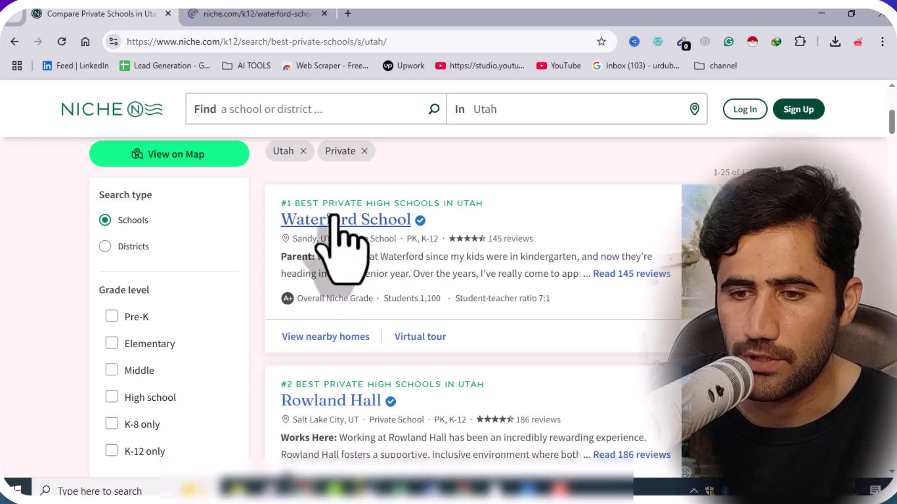
{"action": "left_click", "coordinate": [248, 14]}
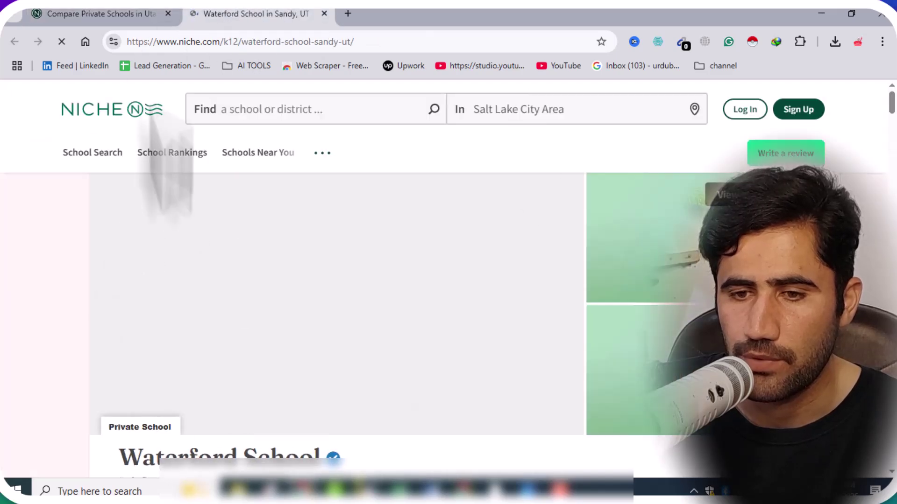
Step: Copy the school name "Waterford School" from its Niche profile into cell A2 of the Utah Private sheet in Excel
{"action": "scroll", "coordinate": [890, 130], "scroll_direction": "down", "scroll_amount": 4}
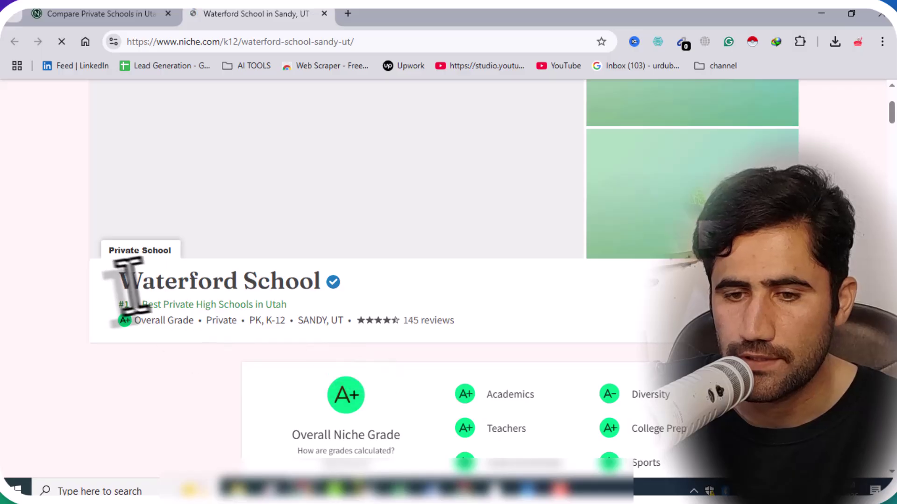
{"action": "left_click_drag", "start_coordinate": [120, 280], "coordinate": [327, 284]}
{"action": "right_click", "coordinate": [329, 284]}
{"action": "left_click", "coordinate": [356, 94]}
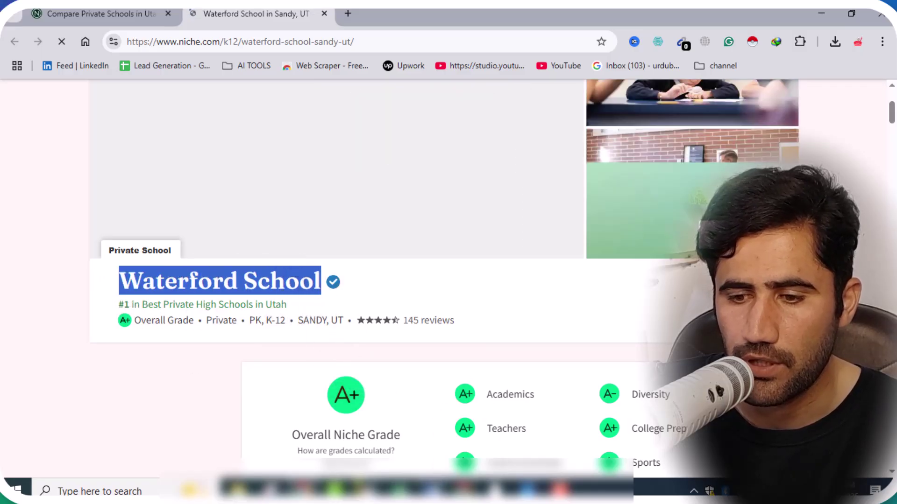
{"action": "key", "text": "alt+Tab"}
{"action": "double_click", "coordinate": [35, 192]}
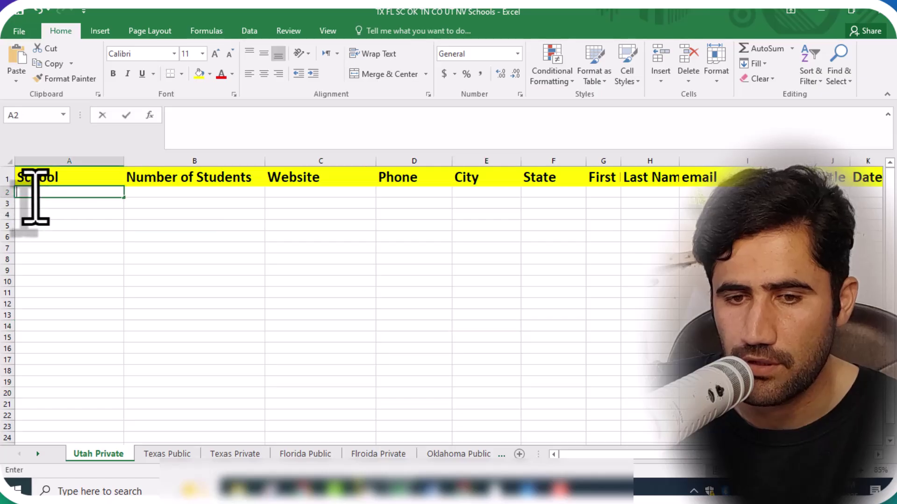
{"action": "right_click", "coordinate": [35, 193]}
{"action": "left_click", "coordinate": [44, 248]}
{"action": "left_click", "coordinate": [71, 293]}
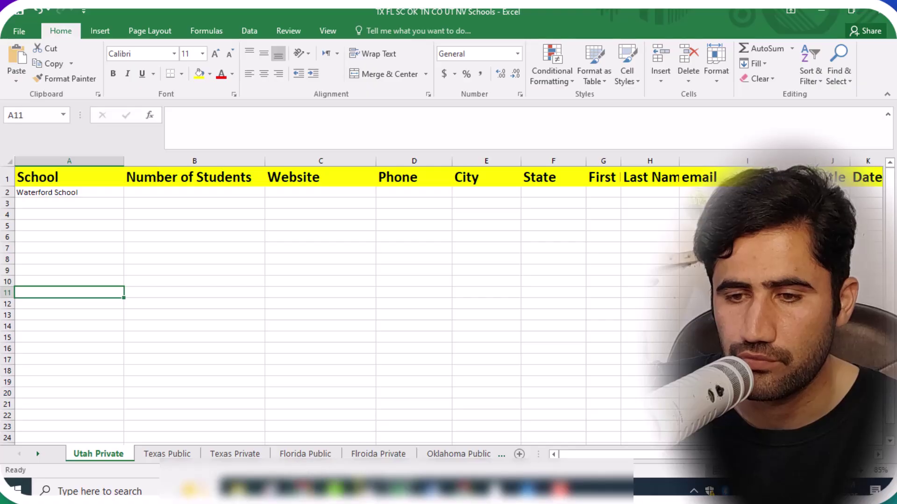
Step: Copy the website waterfordschool.org from the Niche profile in the browser into the Website cell C2 in Excel
{"action": "key", "text": "alt+Tab"}
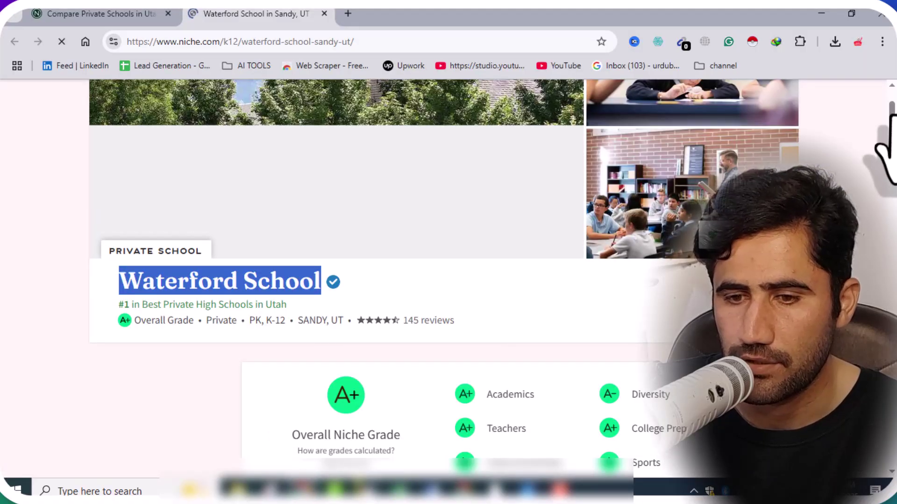
{"action": "scroll", "coordinate": [887, 117], "scroll_direction": "down", "scroll_amount": 7}
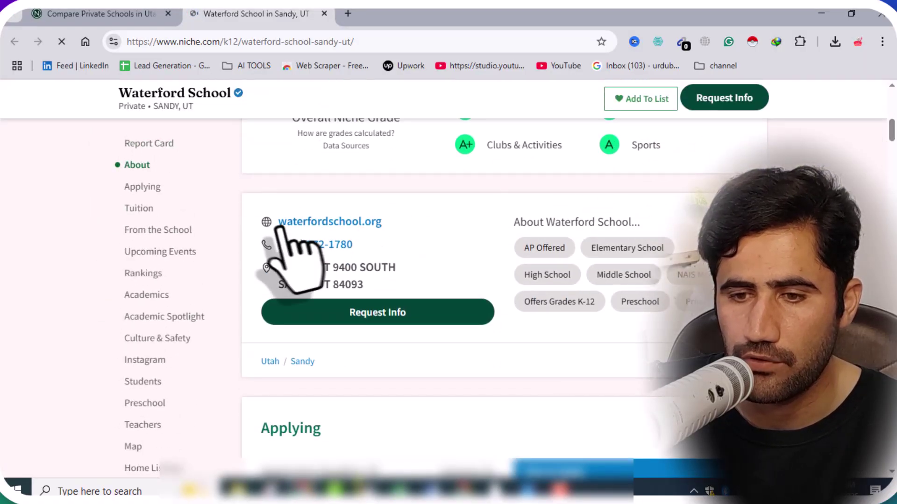
{"action": "left_click_drag", "start_coordinate": [277, 222], "coordinate": [366, 222]}
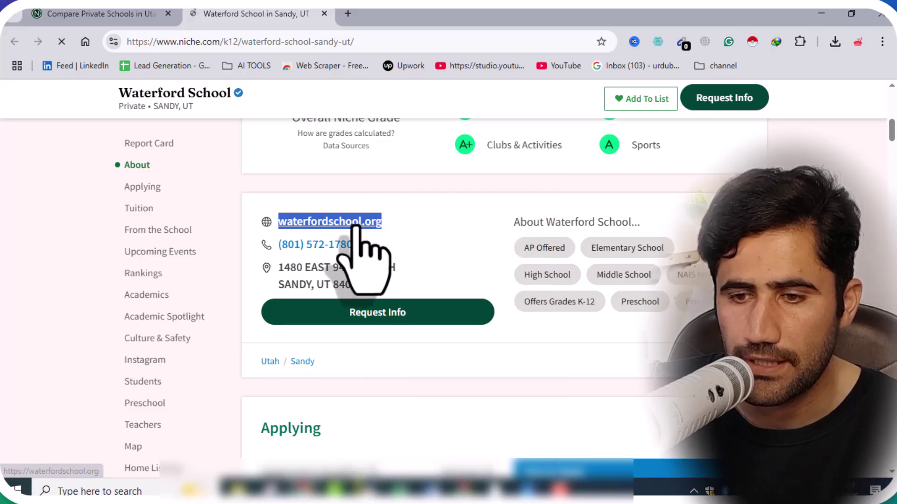
{"action": "right_click", "coordinate": [358, 223]}
{"action": "left_click", "coordinate": [395, 295]}
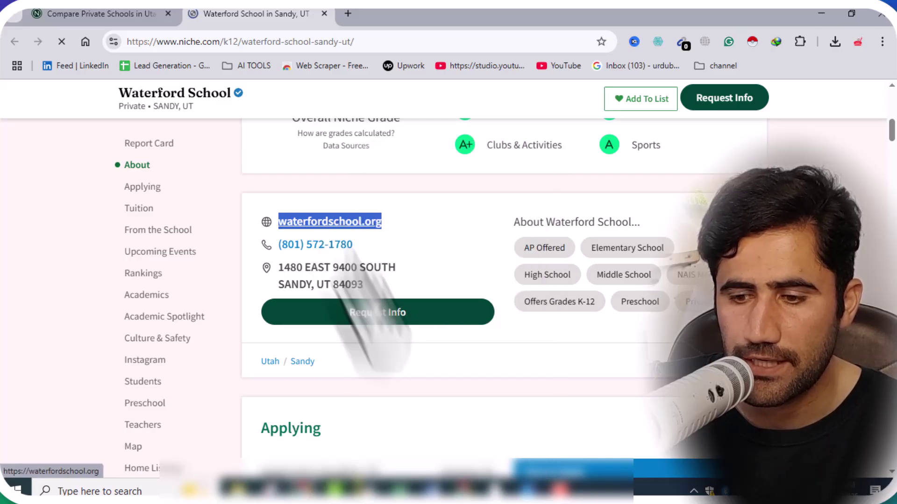
{"action": "key", "text": "alt+Tab"}
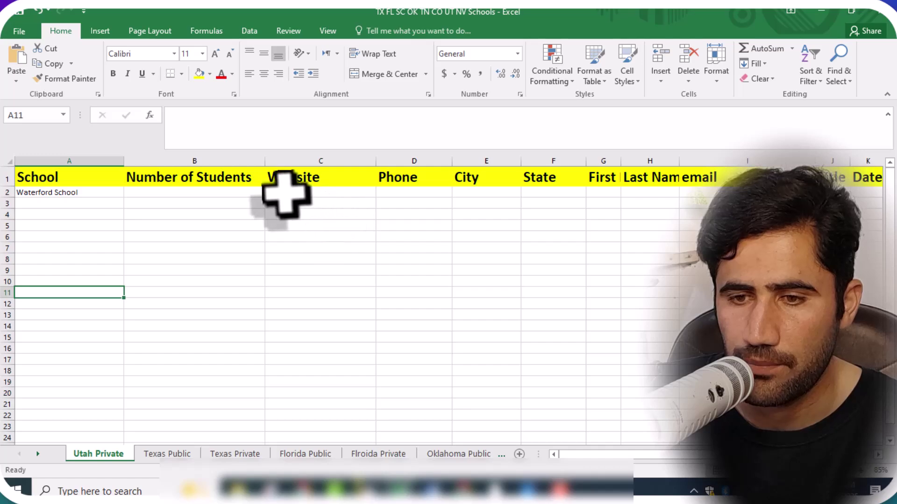
{"action": "double_click", "coordinate": [283, 192]}
{"action": "right_click", "coordinate": [286, 192]}
{"action": "left_click", "coordinate": [316, 248]}
{"action": "left_click", "coordinate": [330, 281]}
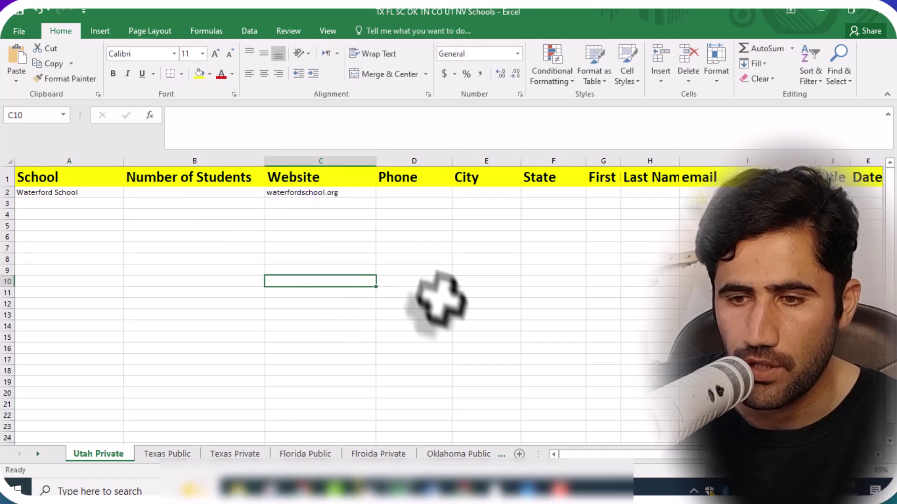
{"action": "key", "text": "alt+Tab"}
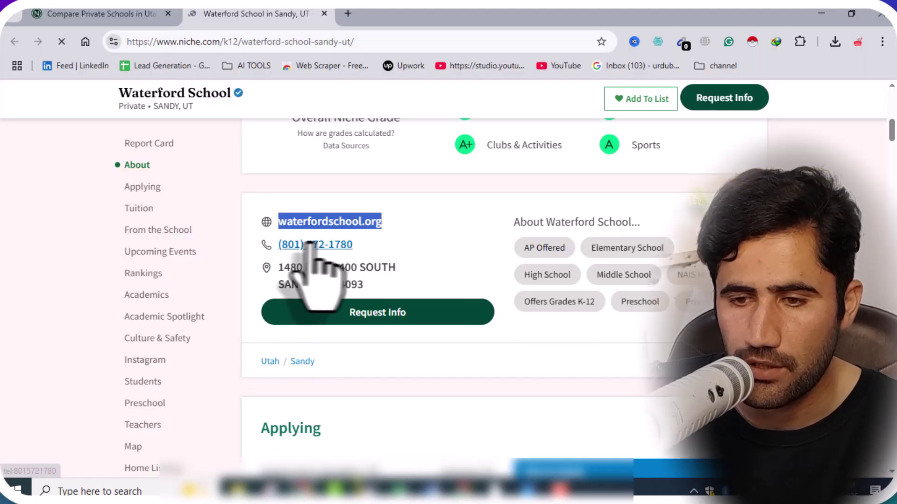
{"action": "left_click_drag", "start_coordinate": [354, 245], "coordinate": [279, 246]}
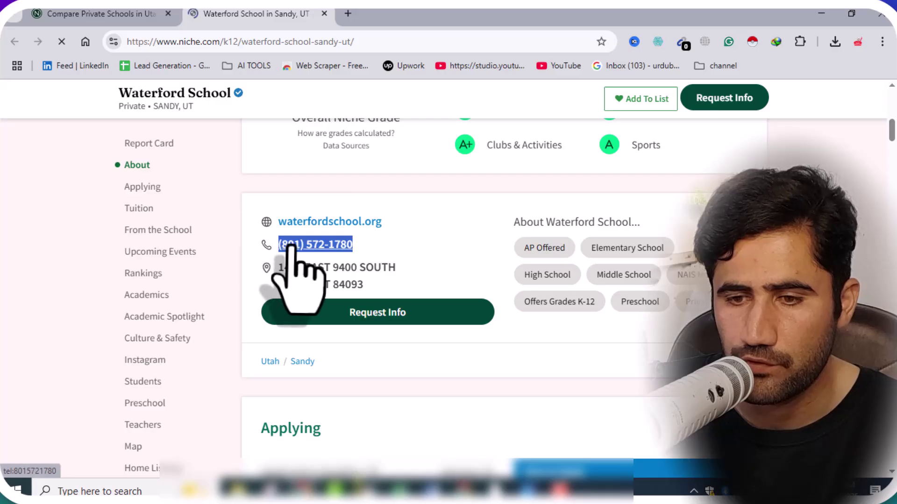
{"action": "right_click", "coordinate": [289, 245]}
{"action": "left_click", "coordinate": [335, 293]}
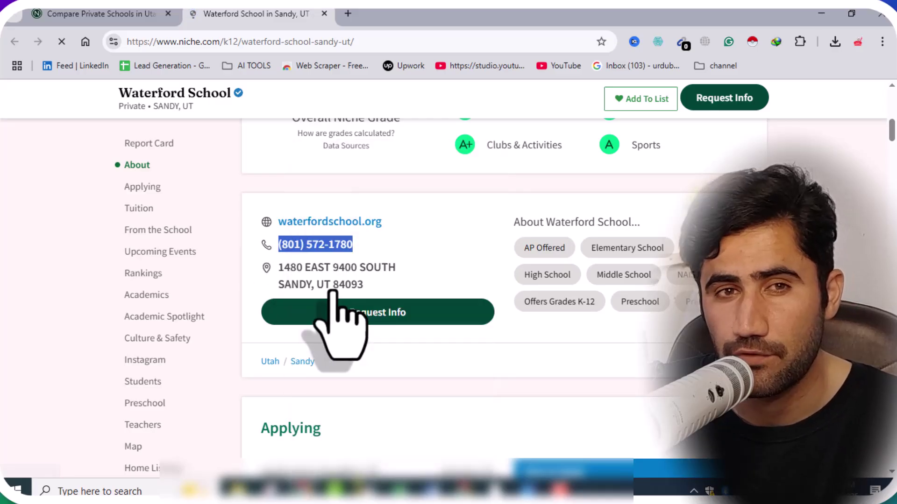
{"action": "key", "text": "alt+Tab"}
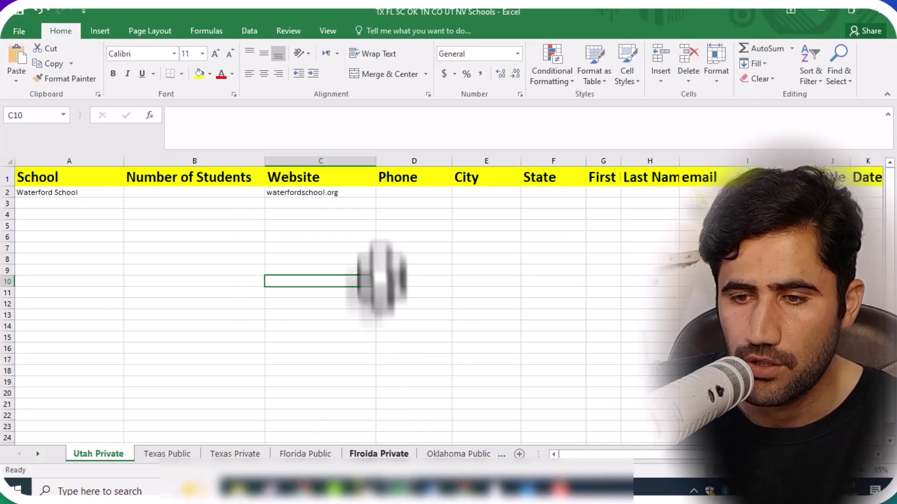
{"action": "left_click", "coordinate": [395, 193]}
{"action": "right_click", "coordinate": [392, 193]}
{"action": "left_click", "coordinate": [415, 248]}
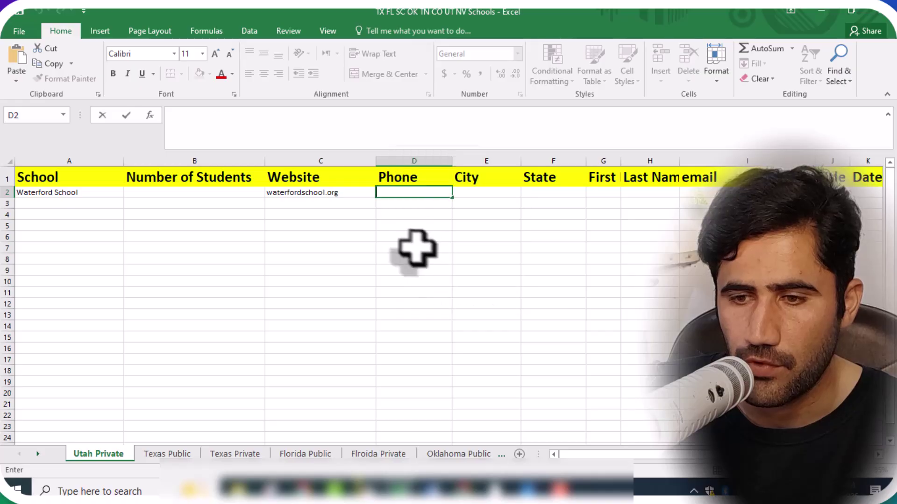
{"action": "left_click", "coordinate": [447, 314]}
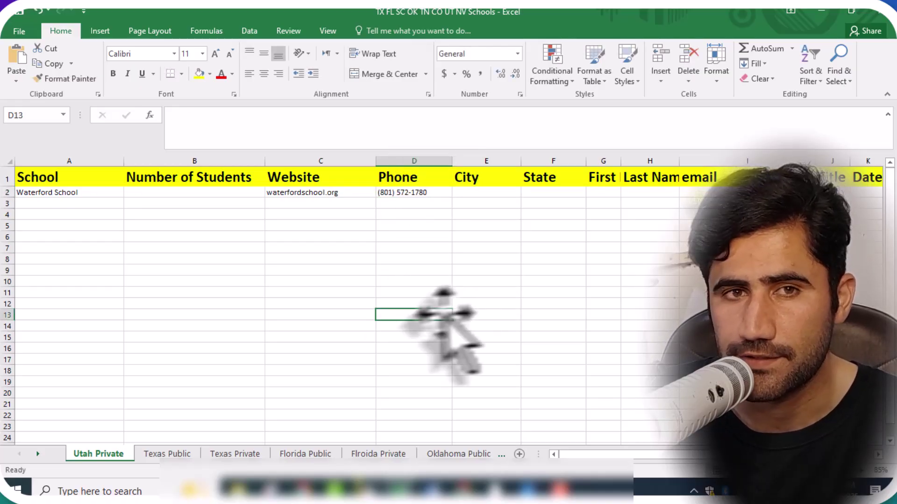
Step: Copy the city SANDY from the address on the browser's Niche profile into the City cell E2 in Excel
{"action": "left_click", "coordinate": [303, 489]}
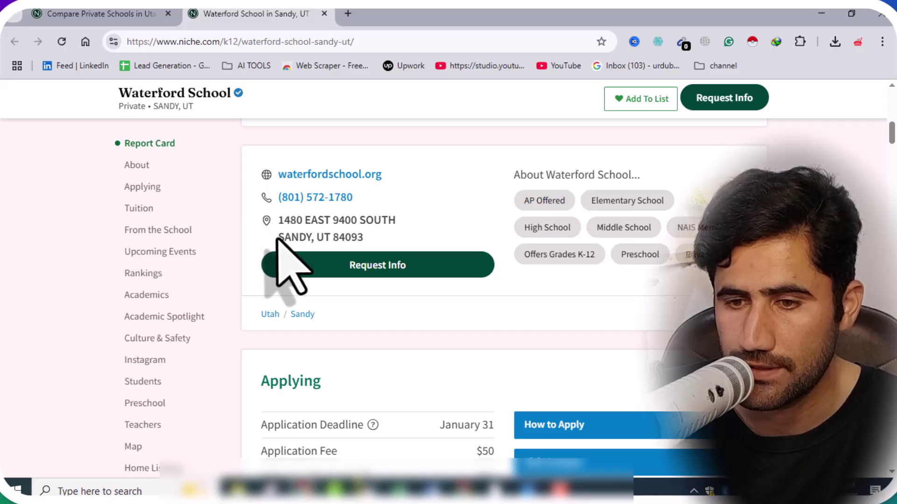
{"action": "left_click_drag", "start_coordinate": [278, 238], "coordinate": [310, 239]}
{"action": "right_click", "coordinate": [311, 240]}
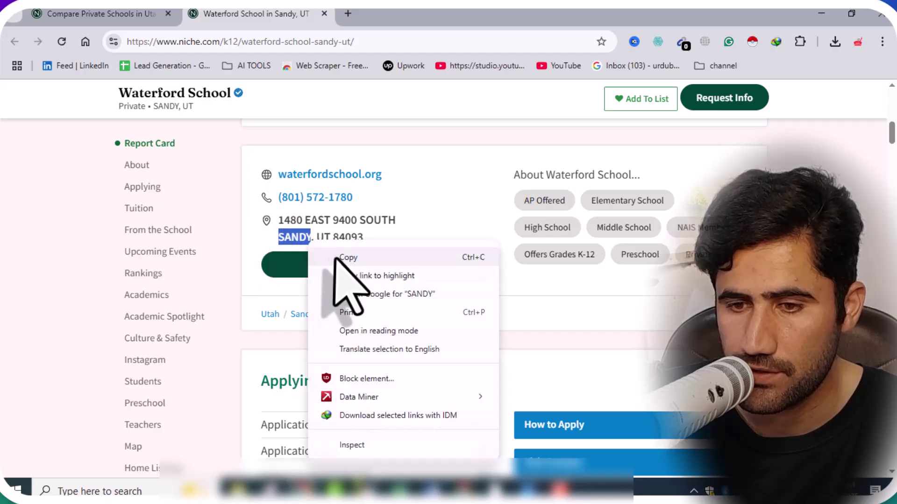
{"action": "left_click", "coordinate": [337, 257]}
{"action": "left_click", "coordinate": [433, 486]}
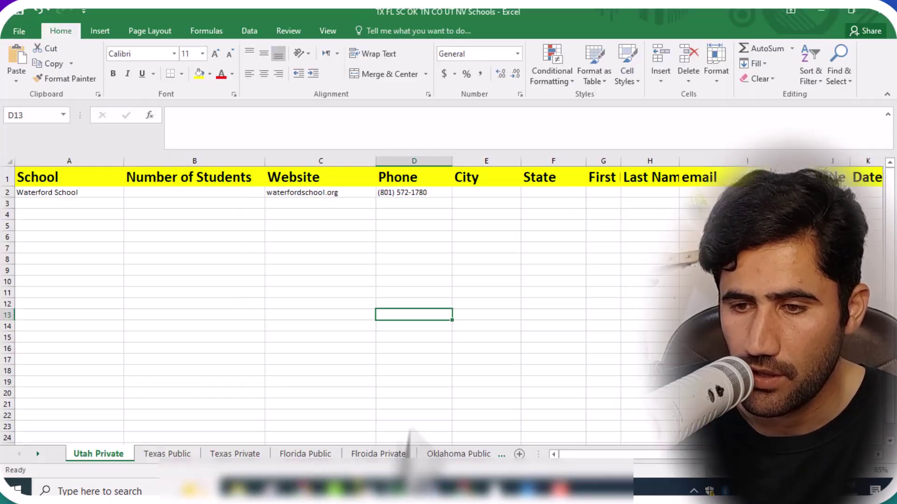
{"action": "right_click", "coordinate": [464, 194]}
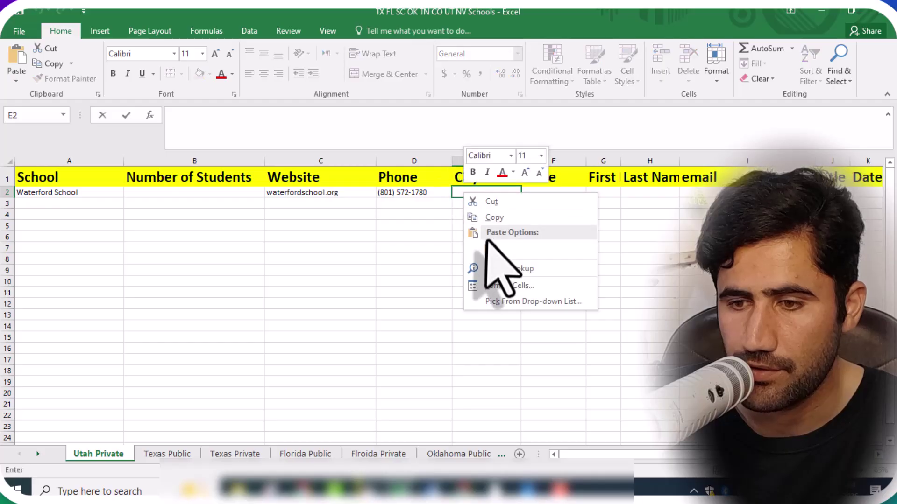
{"action": "left_click", "coordinate": [488, 249]}
{"action": "left_click", "coordinate": [472, 294]}
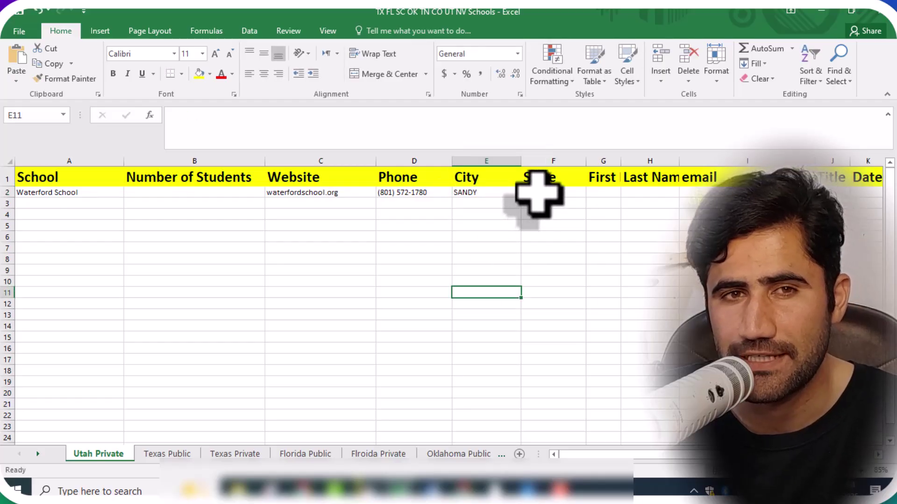
Step: Copy the state abbreviation UT from the address on the browser's Niche profile into the State cell F2 in Excel
{"action": "left_click", "coordinate": [312, 487]}
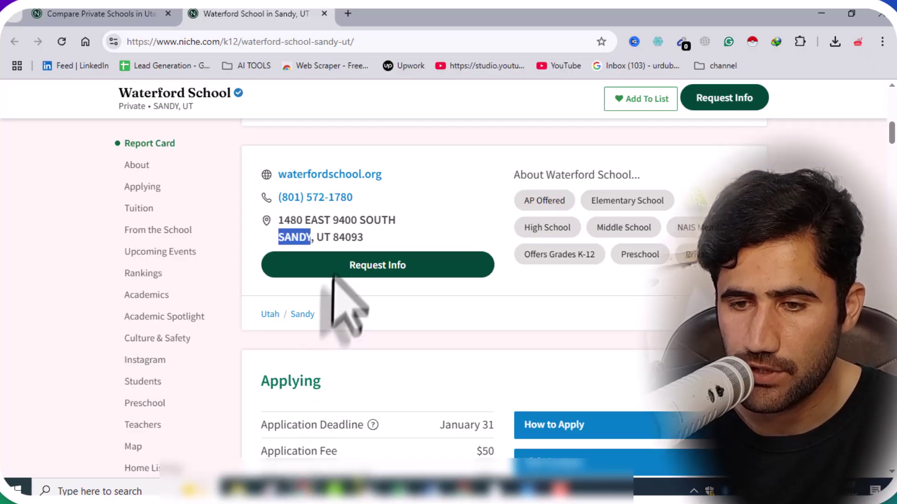
{"action": "left_click_drag", "start_coordinate": [319, 239], "coordinate": [317, 239]}
{"action": "right_click", "coordinate": [323, 238]}
{"action": "left_click", "coordinate": [355, 251]}
{"action": "left_click", "coordinate": [398, 486]}
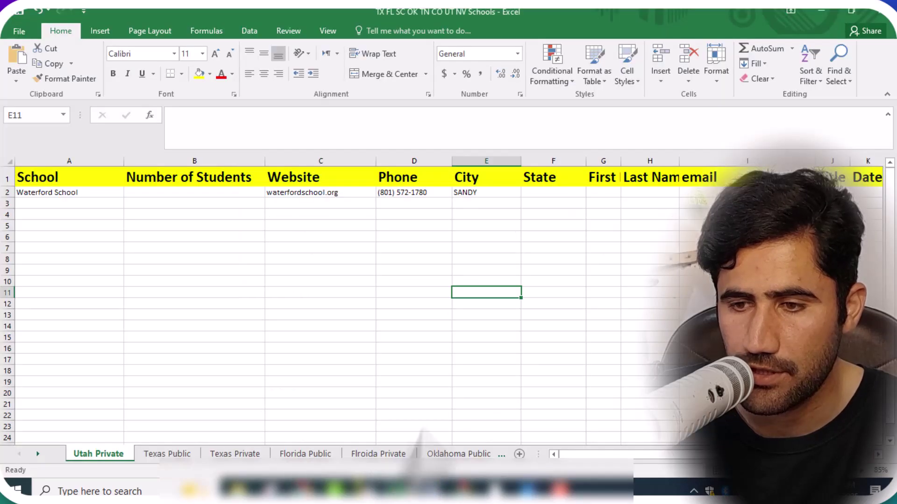
{"action": "left_click", "coordinate": [537, 193]}
{"action": "right_click", "coordinate": [538, 193]}
{"action": "left_click", "coordinate": [562, 250]}
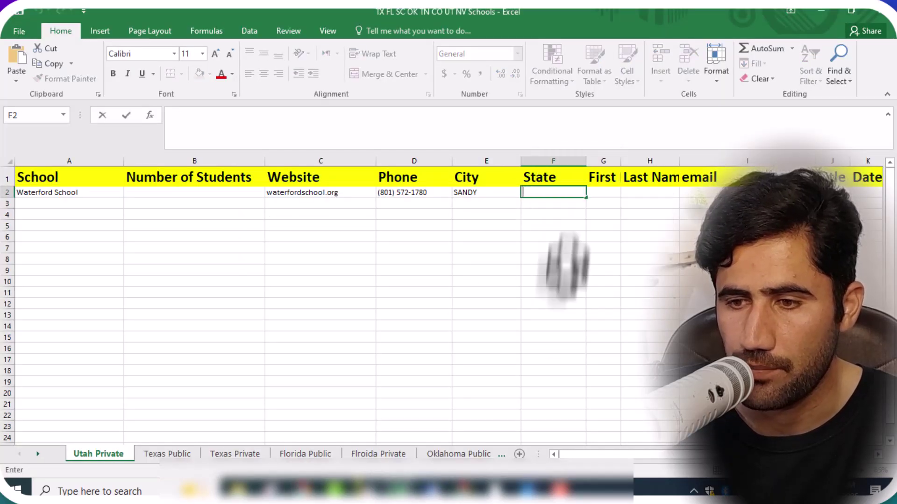
{"action": "left_click", "coordinate": [554, 314]}
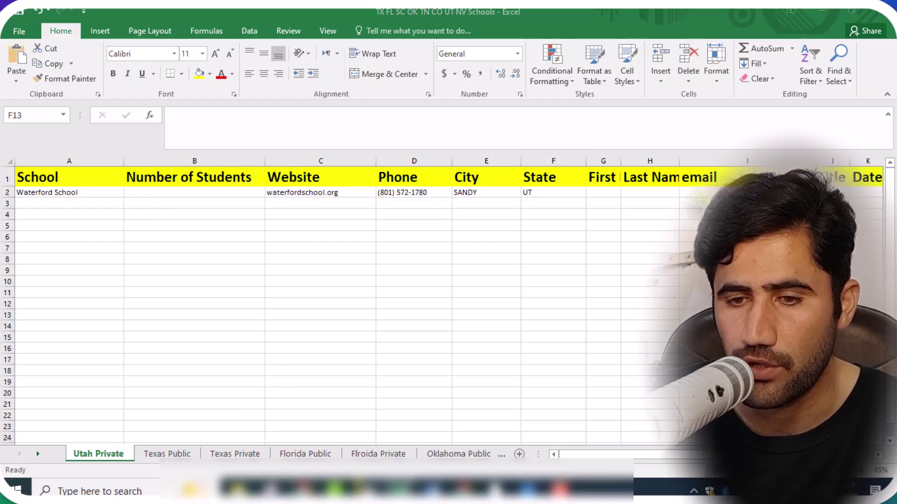
Step: Check Waterford School's student count in the browser's Niche results list and enter 1100 in cell B2 in Excel
{"action": "key", "text": "alt+Tab"}
{"action": "left_click", "coordinate": [120, 14]}
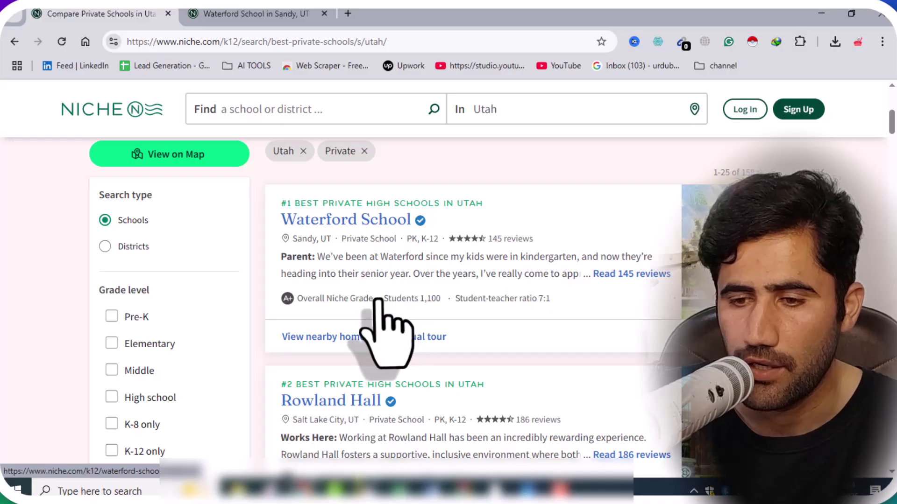
{"action": "left_click_drag", "start_coordinate": [372, 297], "coordinate": [424, 302]}
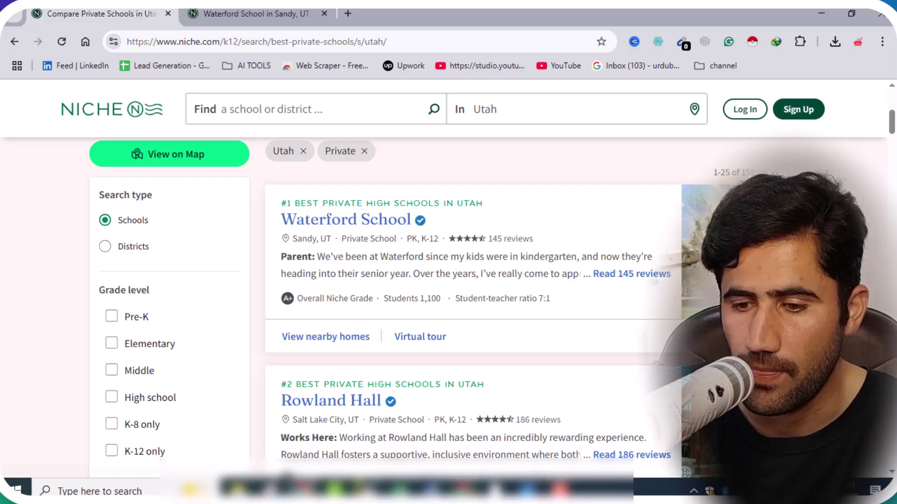
{"action": "key", "text": "alt+Tab"}
{"action": "left_click", "coordinate": [152, 193]}
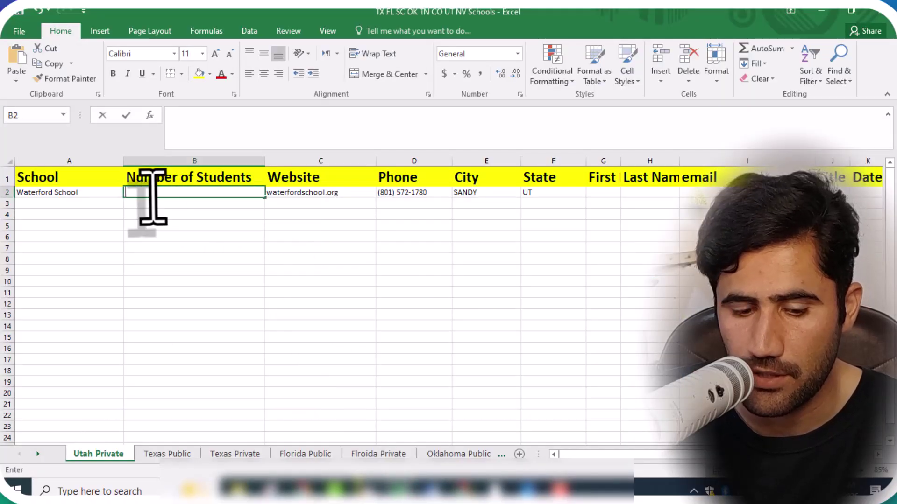
{"action": "type", "text": "1100"}
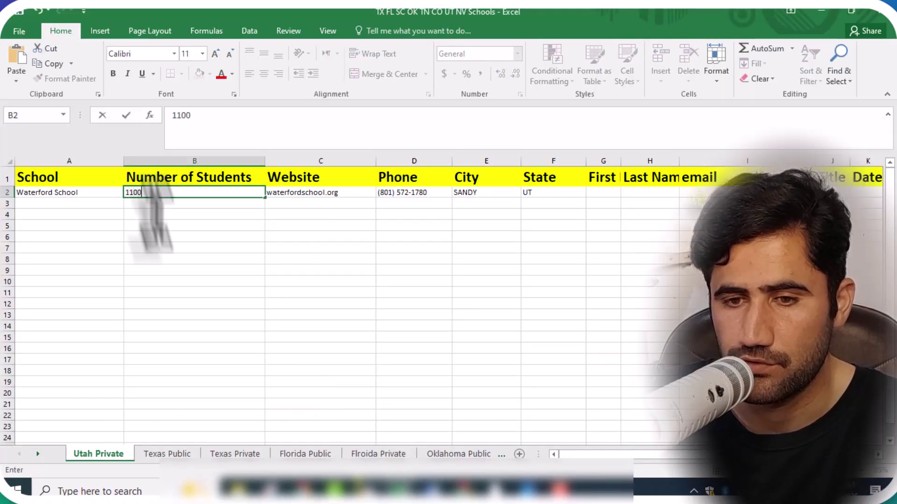
{"action": "left_click", "coordinate": [174, 271]}
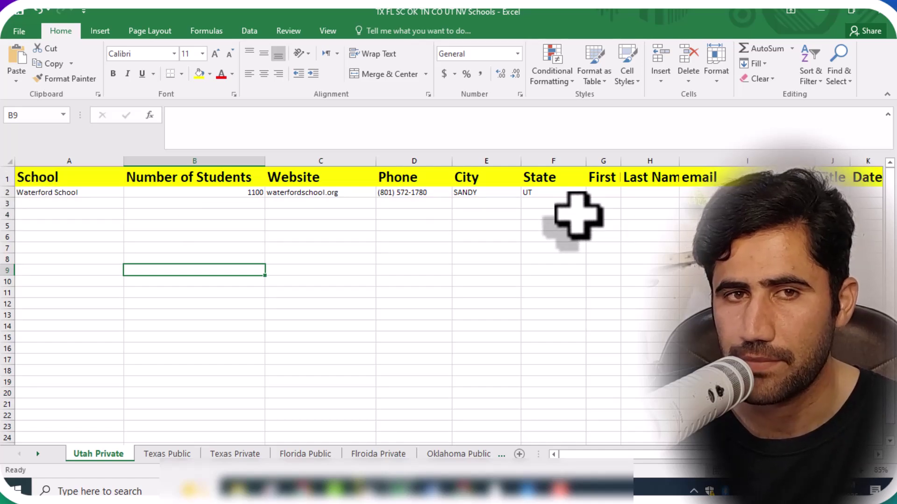
Step: Check the student counts of the next Utah private schools on Niche in the browser against the Word brief's "What to Avoid" limits
{"action": "key", "text": "alt+Tab"}
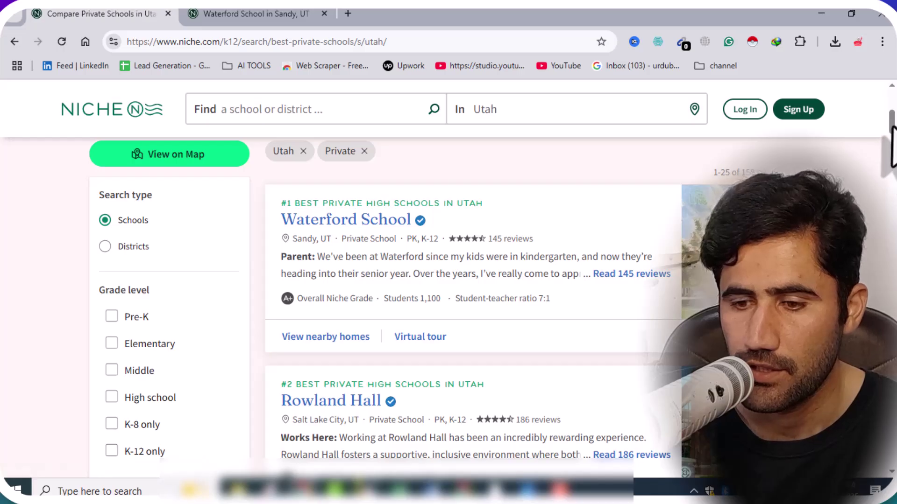
{"action": "scroll", "coordinate": [891, 136], "scroll_direction": "down", "scroll_amount": 2}
{"action": "scroll", "coordinate": [892, 136], "scroll_direction": "down", "scroll_amount": 1}
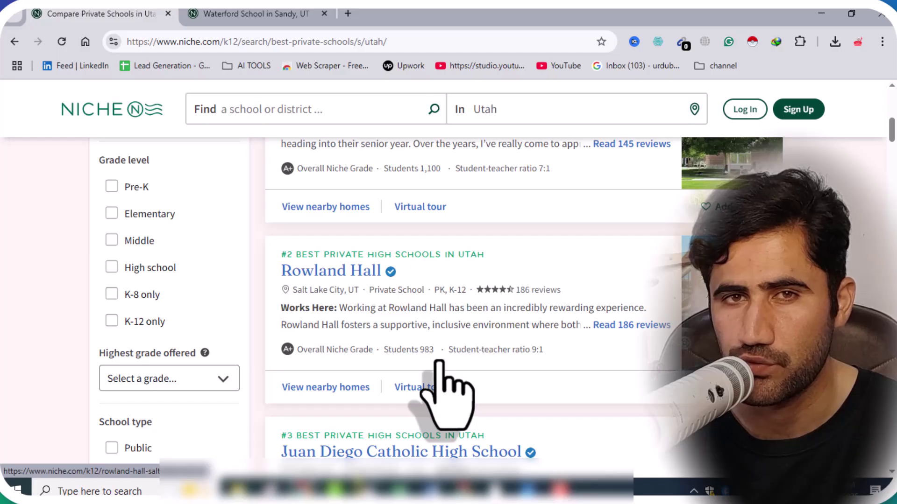
{"action": "scroll", "coordinate": [538, 309], "scroll_direction": "down", "scroll_amount": 5}
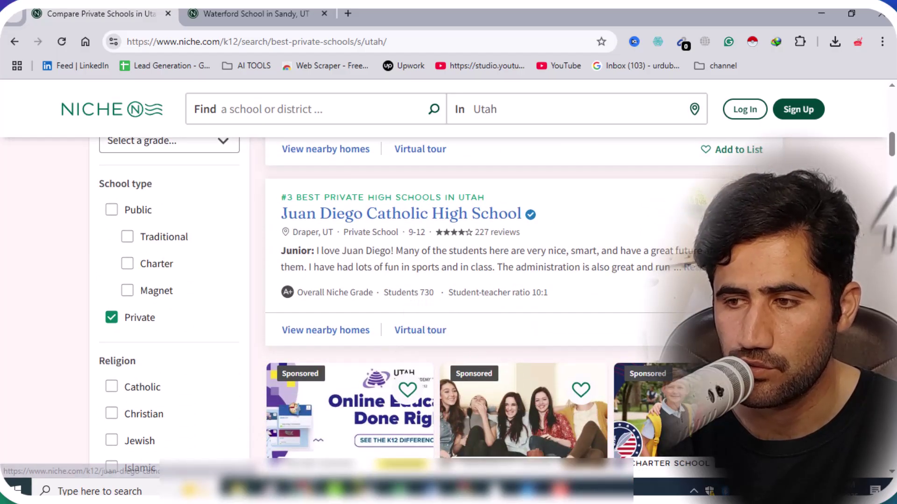
{"action": "left_click_drag", "start_coordinate": [891, 150], "coordinate": [890, 179]}
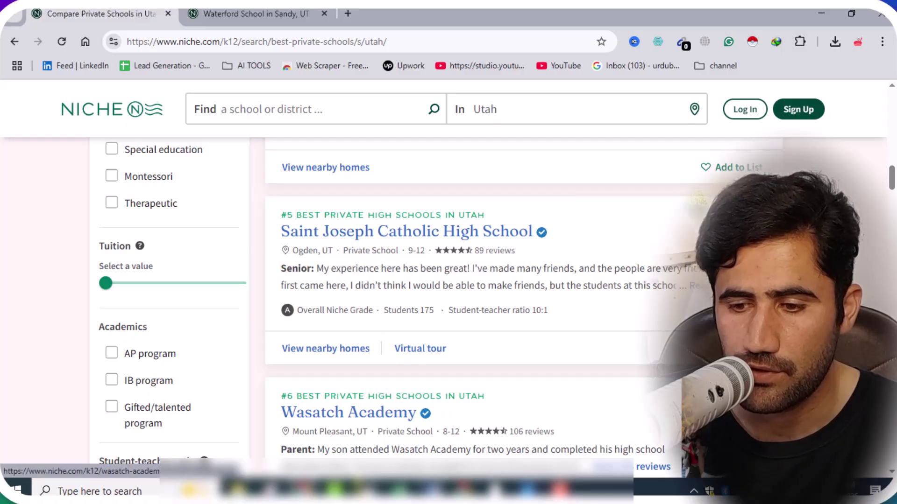
{"action": "key", "text": "alt+Tab"}
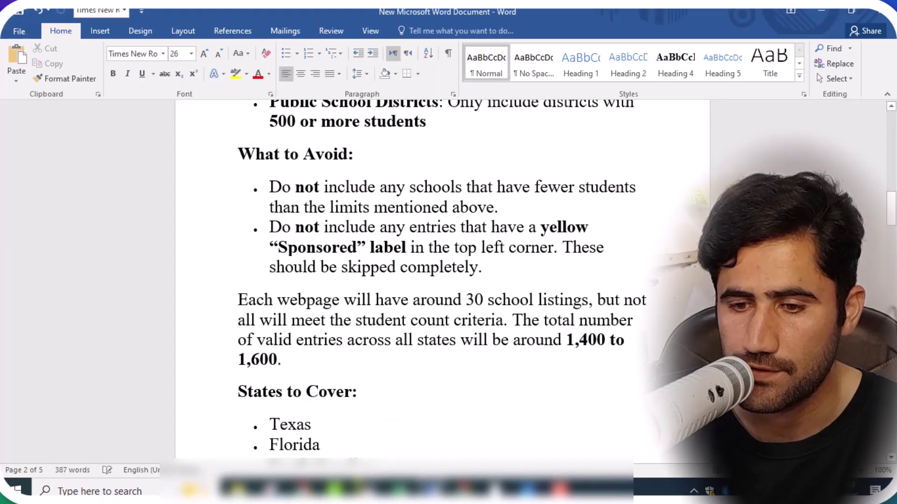
Step: Check the student counts of Utah's #5 to #9 private schools on Niche in the browser against the Word brief's 400-student minimum
{"action": "scroll", "coordinate": [340, 223], "scroll_direction": "up", "scroll_amount": 4}
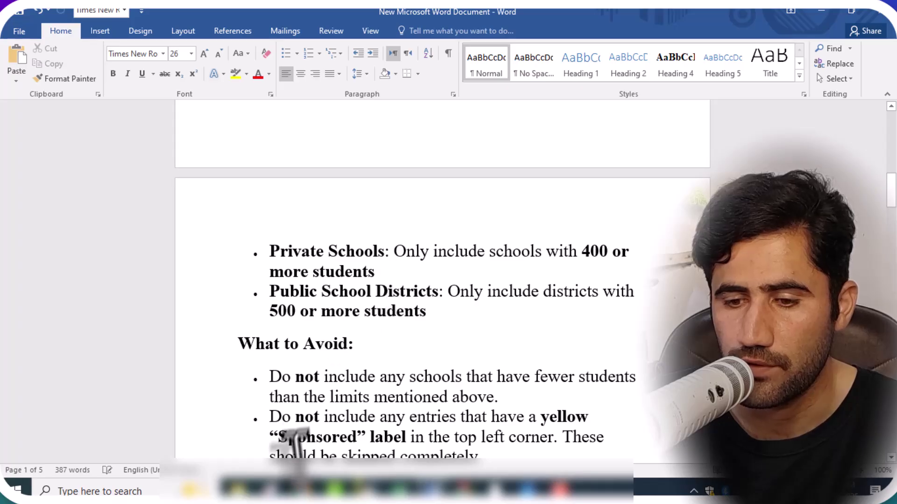
{"action": "key", "text": "alt+Tab"}
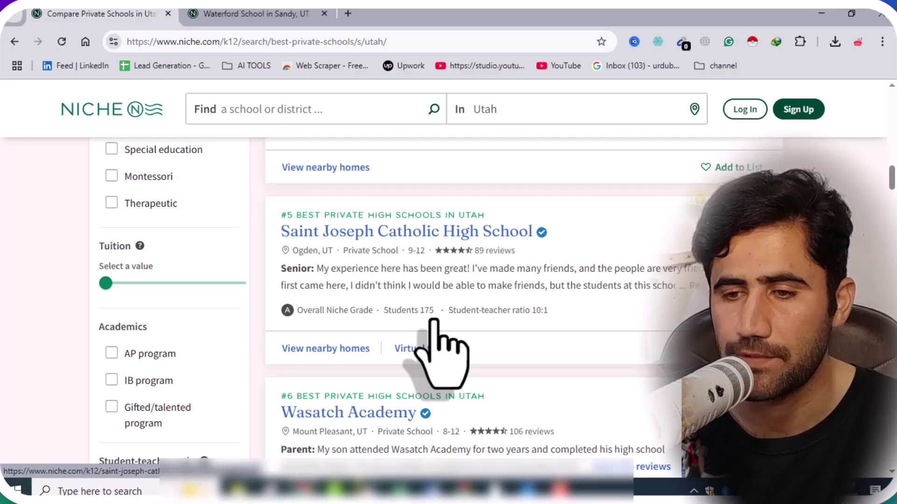
{"action": "scroll", "coordinate": [467, 304], "scroll_direction": "down", "scroll_amount": 5}
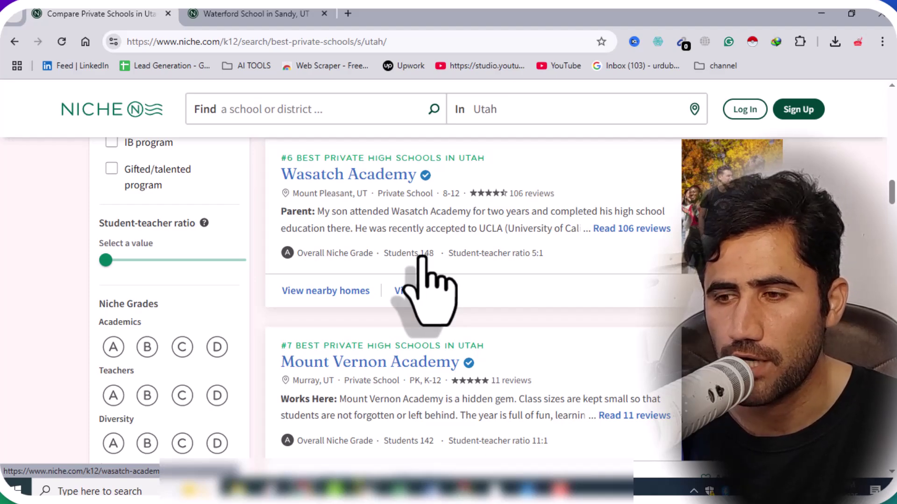
{"action": "scroll", "coordinate": [468, 298], "scroll_direction": "down", "scroll_amount": 3}
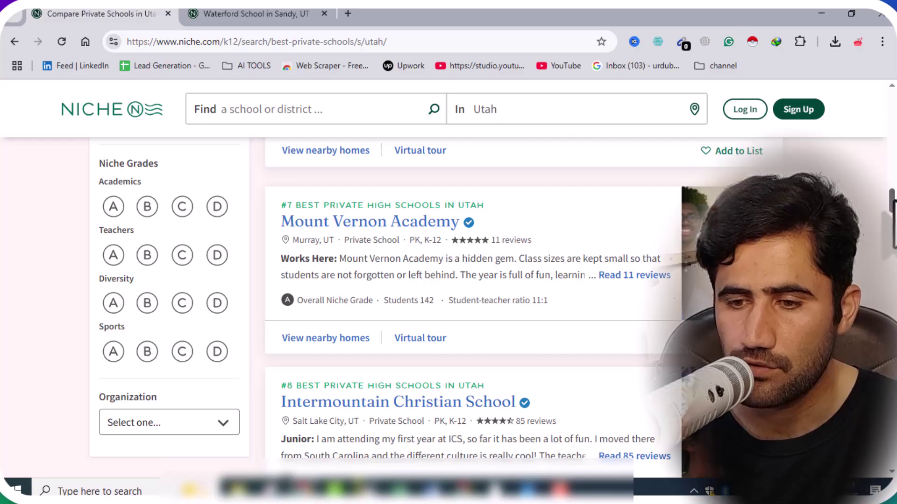
{"action": "scroll", "coordinate": [467, 299], "scroll_direction": "down", "scroll_amount": 3}
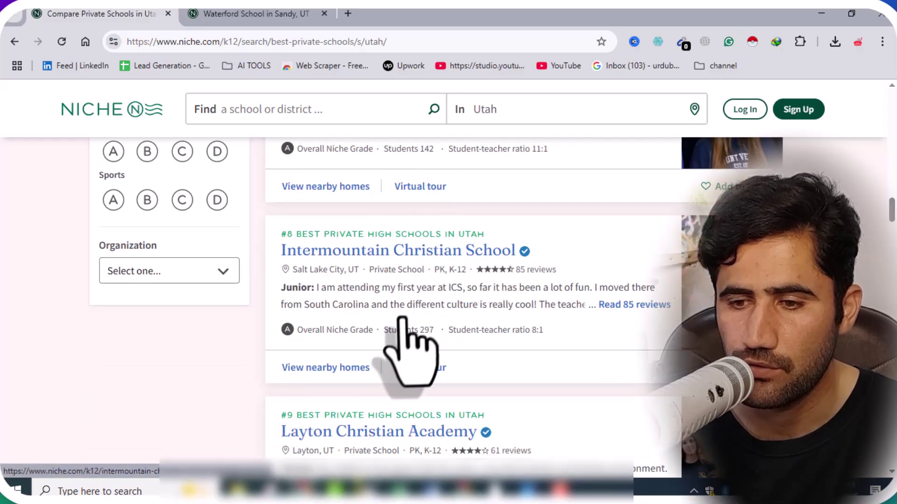
{"action": "scroll", "coordinate": [491, 231], "scroll_direction": "down", "scroll_amount": 6}
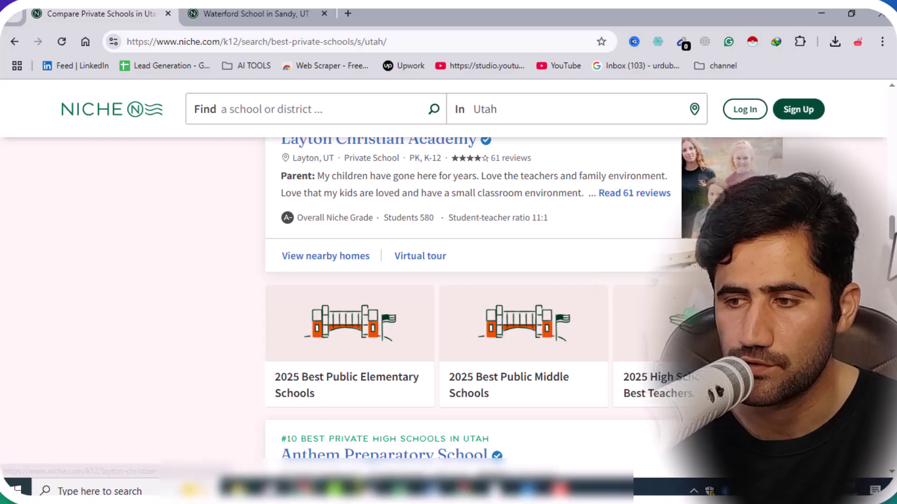
{"action": "scroll", "coordinate": [493, 231], "scroll_direction": "up", "scroll_amount": 2}
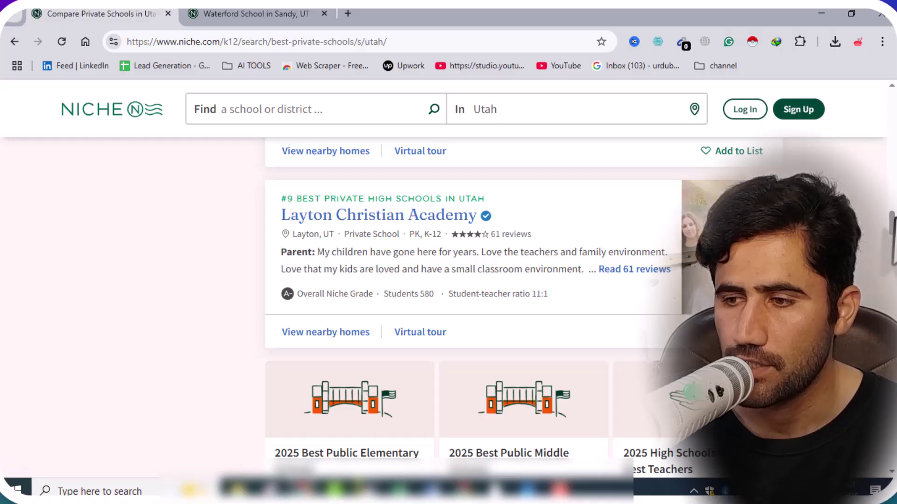
Step: Review the remaining Utah private school listings on Niche through the page numbers, then return to the first listing
{"action": "scroll", "coordinate": [414, 310], "scroll_direction": "down", "scroll_amount": 15}
{"action": "scroll", "coordinate": [414, 310], "scroll_direction": "down", "scroll_amount": 20}
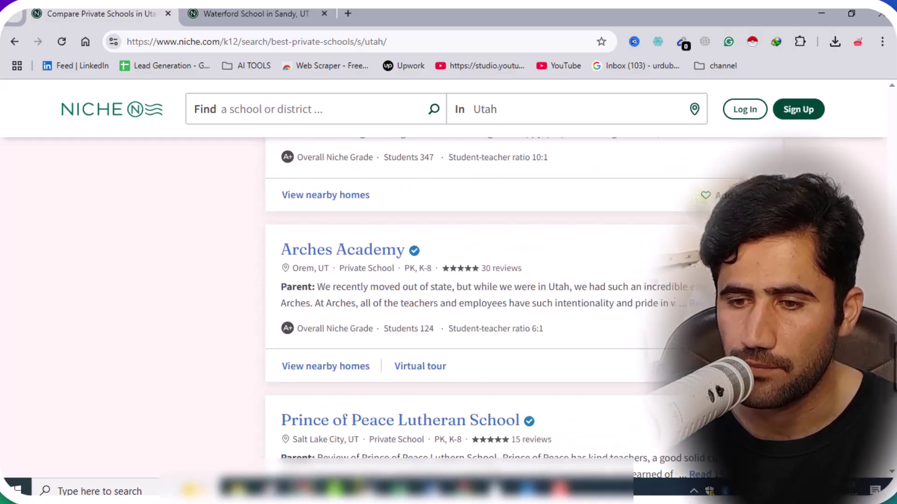
{"action": "scroll", "coordinate": [413, 310], "scroll_direction": "down", "scroll_amount": 15}
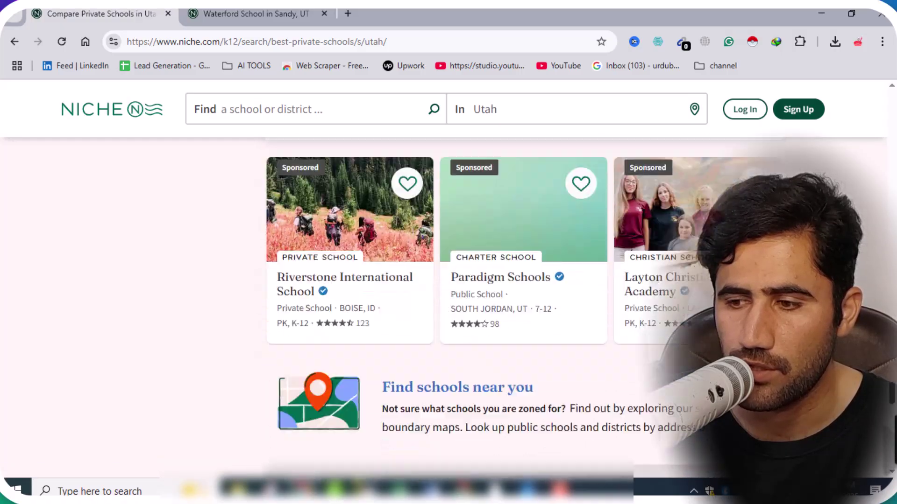
{"action": "scroll", "coordinate": [414, 310], "scroll_direction": "down", "scroll_amount": 2}
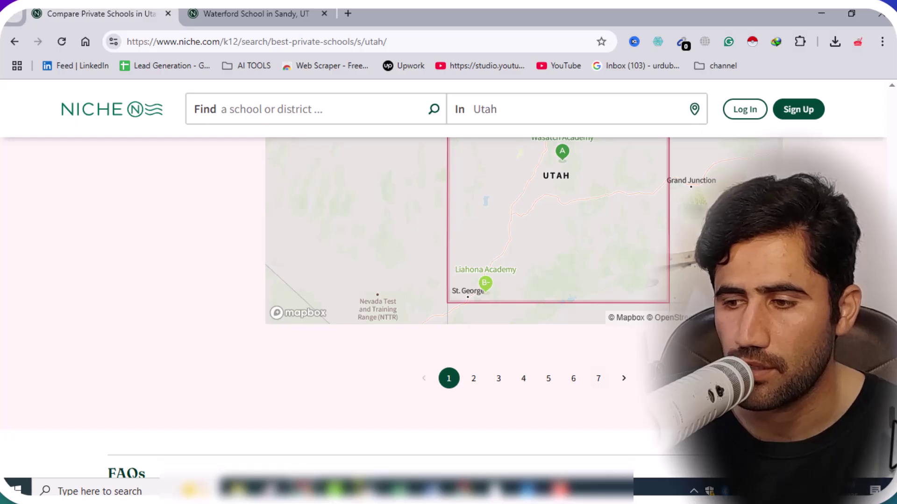
{"action": "scroll", "coordinate": [467, 303], "scroll_direction": "up", "scroll_amount": 20}
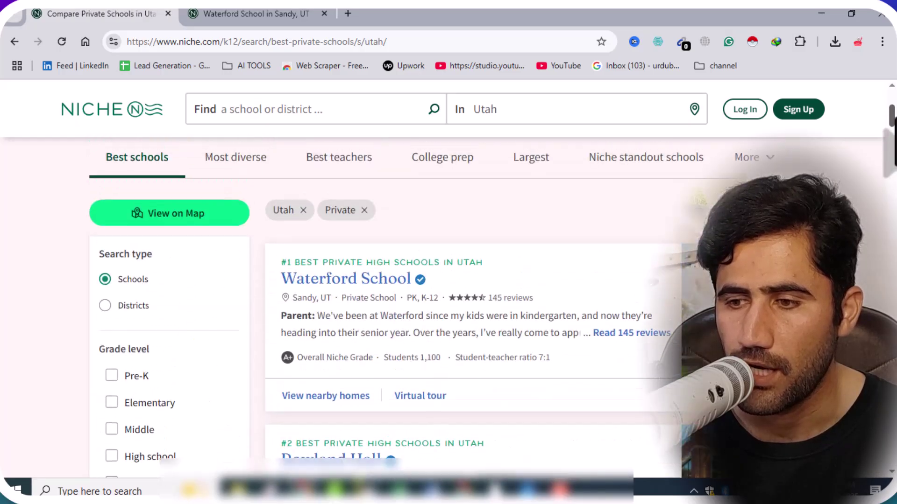
{"action": "scroll", "coordinate": [467, 304], "scroll_direction": "up", "scroll_amount": 3}
{"action": "scroll", "coordinate": [468, 303], "scroll_direction": "down", "scroll_amount": 3}
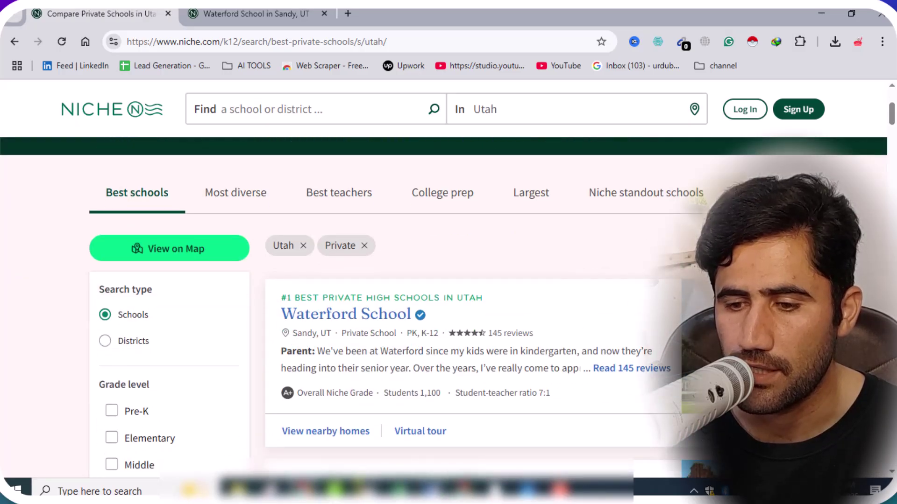
Step: Copy the Nevada Public Schools link for districts with 500 students and above from the Word brief
{"action": "key", "text": "alt+Tab"}
{"action": "scroll", "coordinate": [443, 280], "scroll_direction": "down", "scroll_amount": 15}
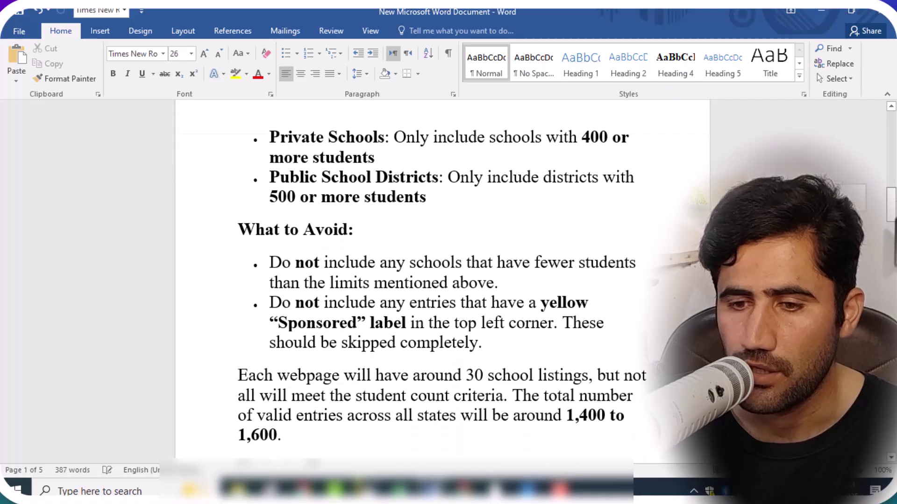
{"action": "scroll", "coordinate": [549, 267], "scroll_direction": "down", "scroll_amount": 5}
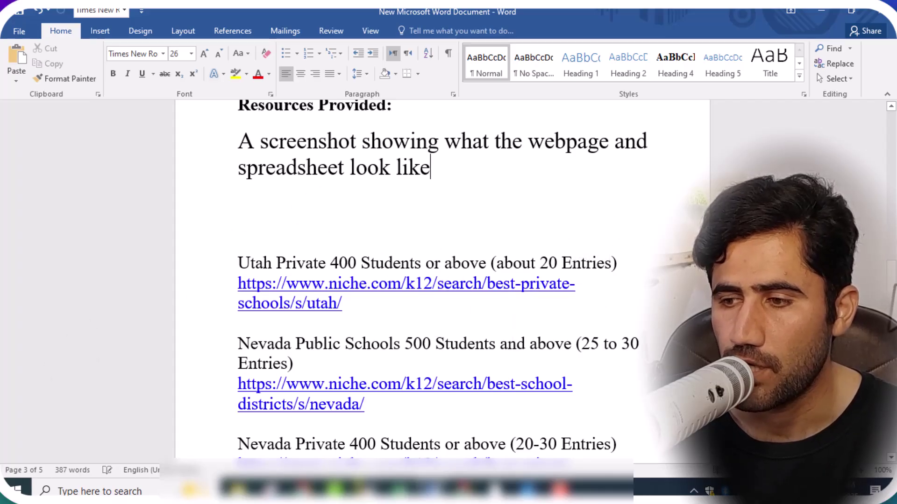
{"action": "scroll", "coordinate": [442, 283], "scroll_direction": "down", "scroll_amount": 1}
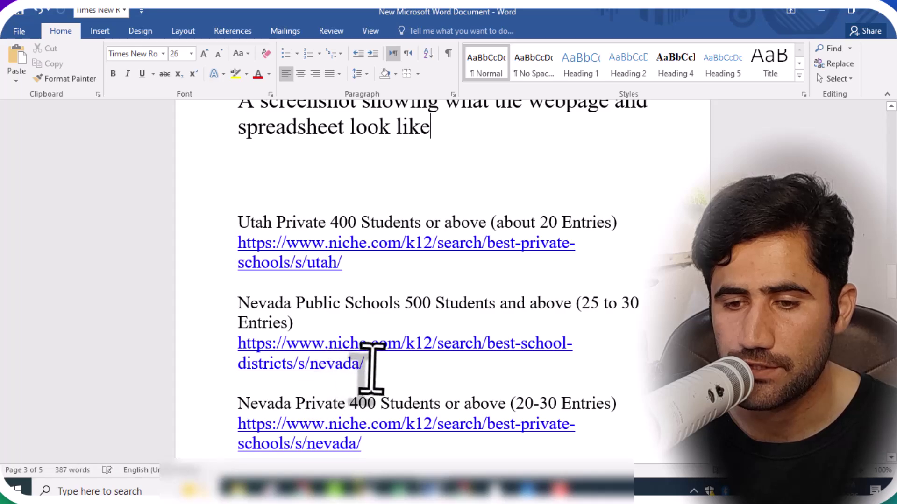
{"action": "left_click_drag", "start_coordinate": [367, 369], "coordinate": [236, 359]}
{"action": "right_click", "coordinate": [250, 355]}
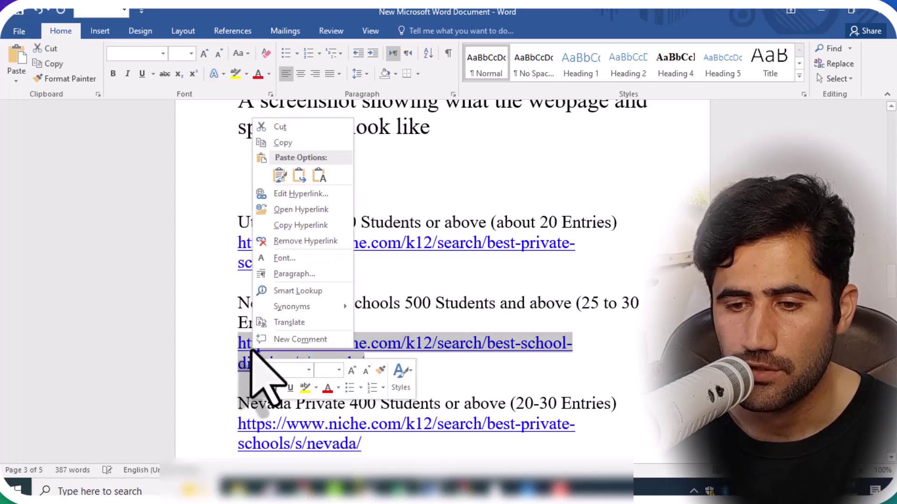
{"action": "left_click", "coordinate": [287, 142]}
Step: Open the copied Nevada school districts link in the browser, replacing the Waterford School profile
{"action": "left_click", "coordinate": [315, 492]}
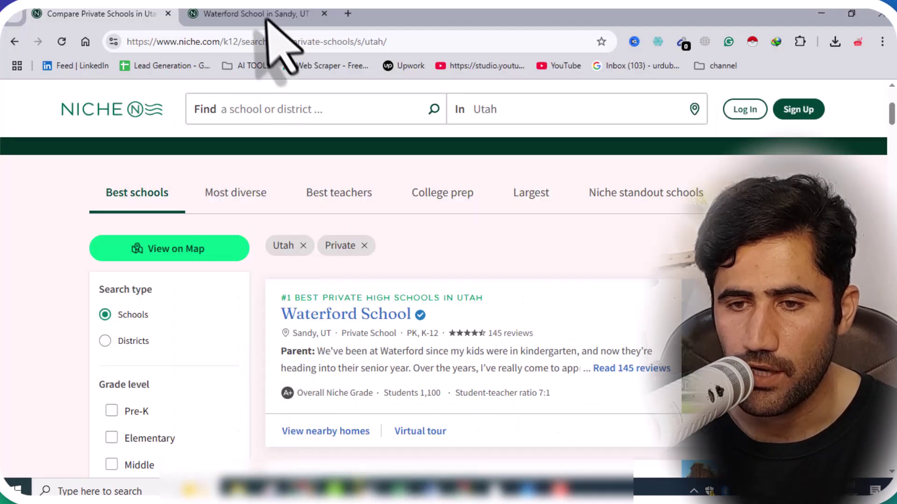
{"action": "left_click", "coordinate": [261, 14]}
{"action": "right_click", "coordinate": [267, 40]}
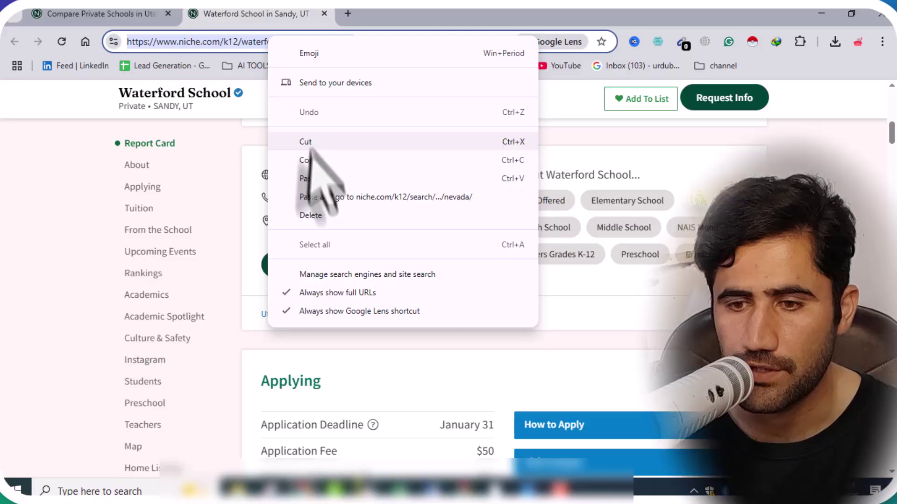
{"action": "left_click", "coordinate": [322, 197]}
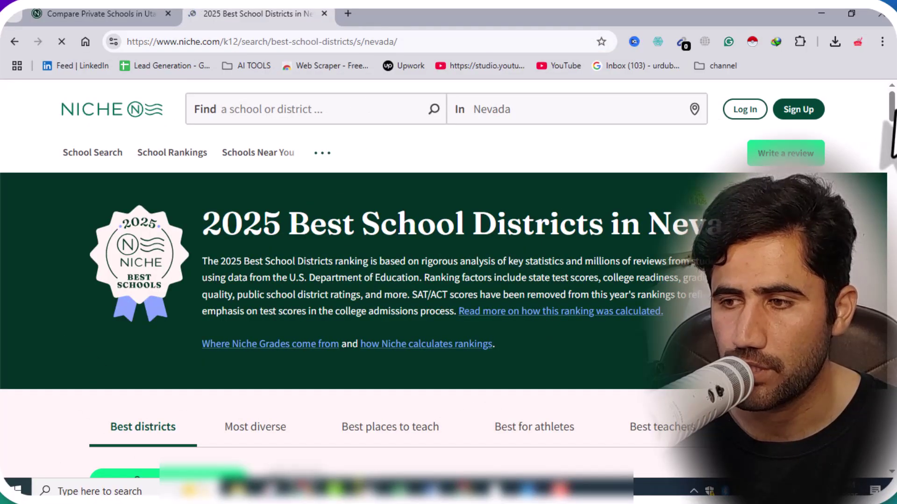
Step: Check the student counts of the first Nevada school districts in the Niche results
{"action": "scroll", "coordinate": [355, 280], "scroll_direction": "down", "scroll_amount": 5}
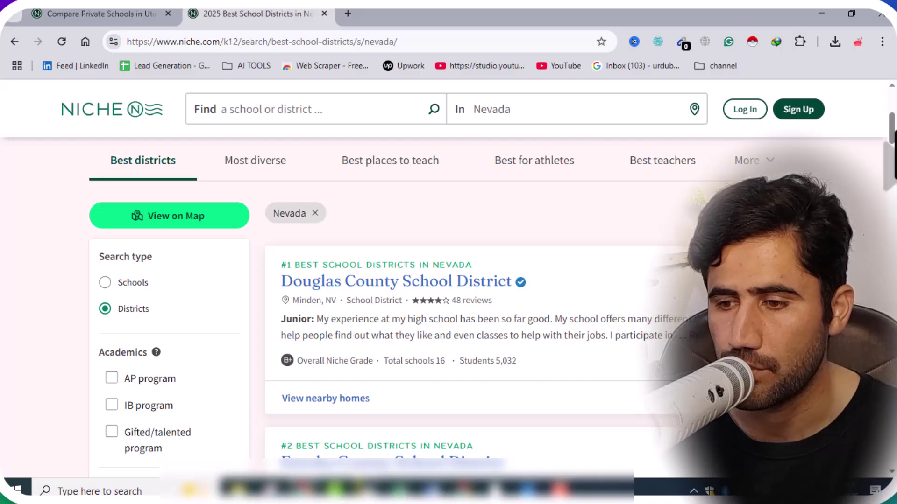
{"action": "scroll", "coordinate": [401, 308], "scroll_direction": "down", "scroll_amount": 1}
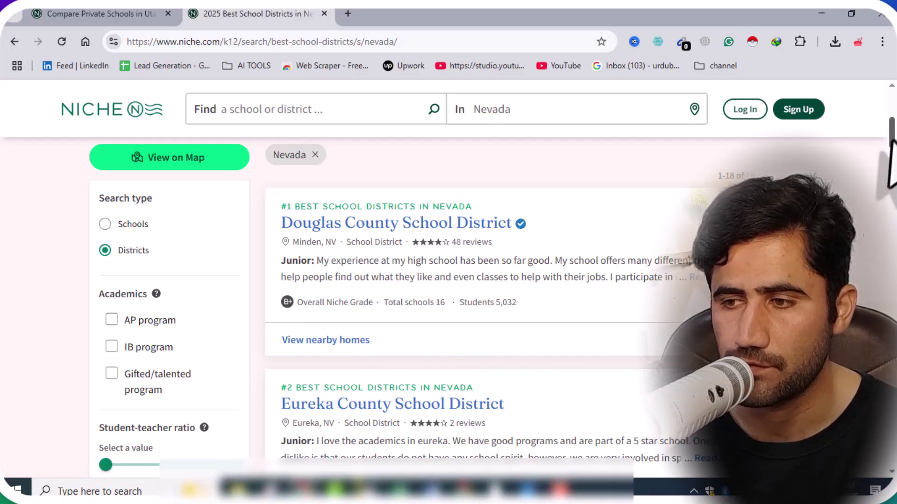
{"action": "scroll", "coordinate": [449, 299], "scroll_direction": "down", "scroll_amount": 3}
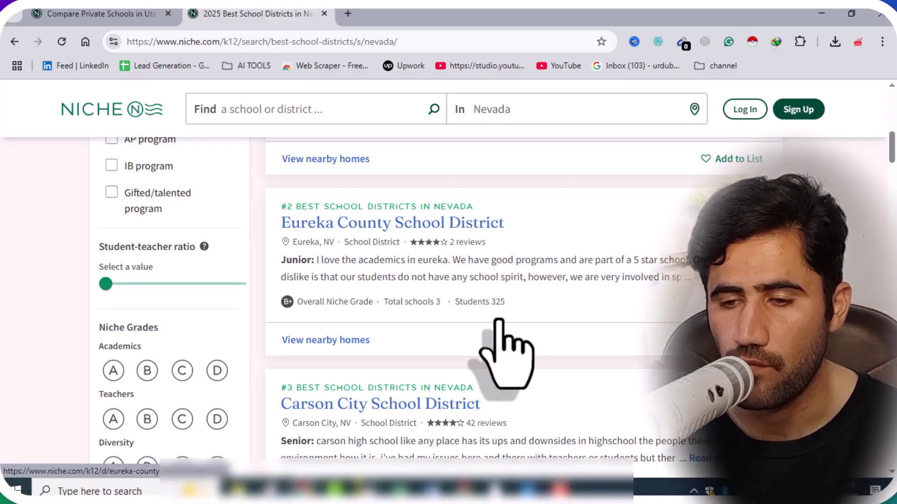
{"action": "left_click_drag", "start_coordinate": [890, 137], "coordinate": [890, 116]}
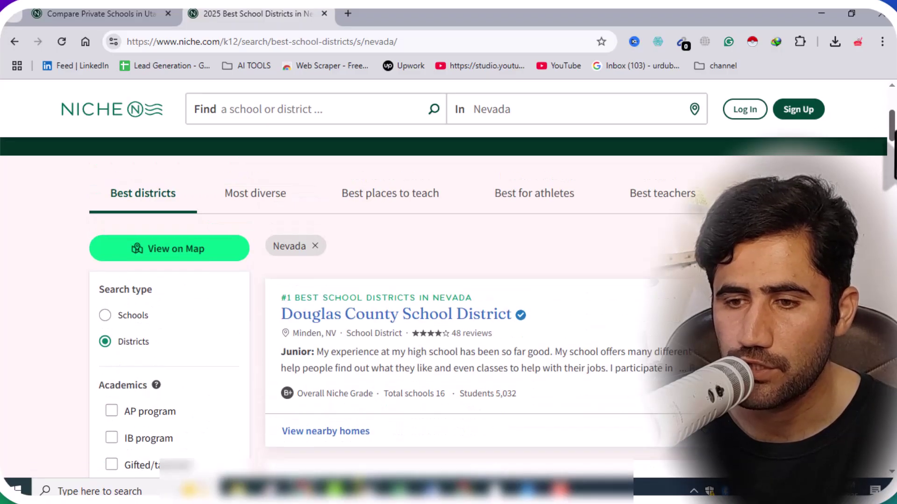
Step: Look over the Excel sheet names and highlight the state name Nevada in the Word brief's public schools heading
{"action": "key", "text": "alt+Tab"}
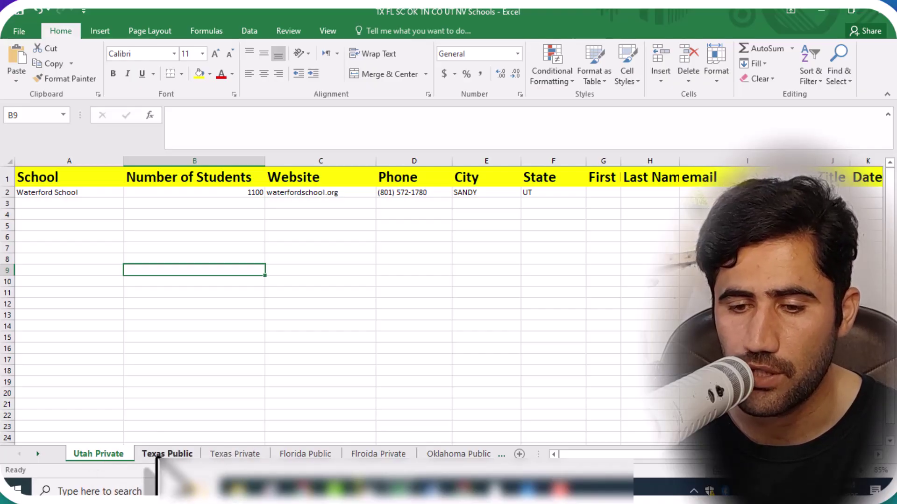
{"action": "left_click", "coordinate": [435, 490]}
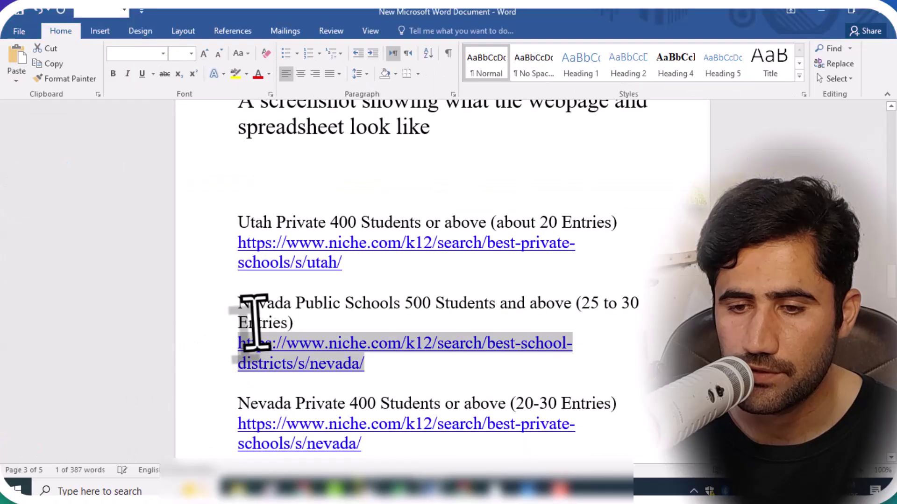
{"action": "left_click", "coordinate": [283, 306]}
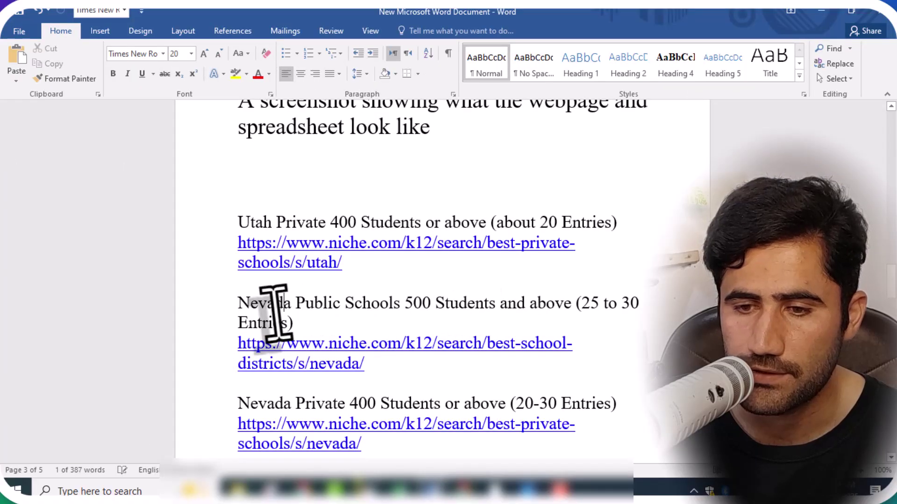
{"action": "left_click_drag", "start_coordinate": [234, 306], "coordinate": [290, 305]}
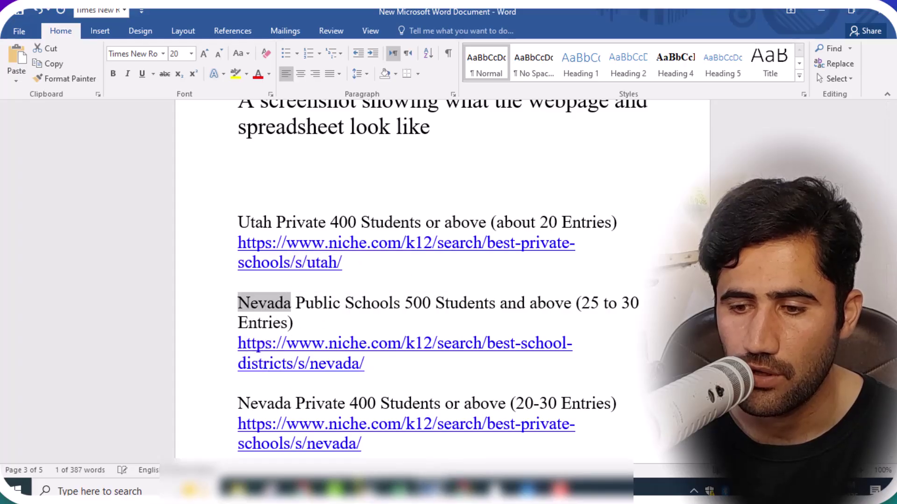
Step: Switch to the Excel workbook and open the Nevada Public sheet
{"action": "left_click", "coordinate": [434, 488]}
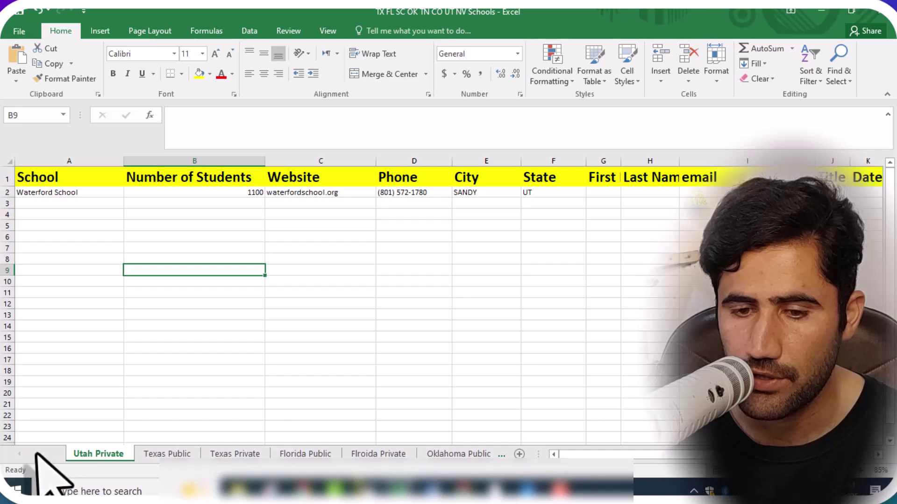
{"action": "left_click", "coordinate": [37, 454]}
{"action": "left_click", "coordinate": [36, 454]}
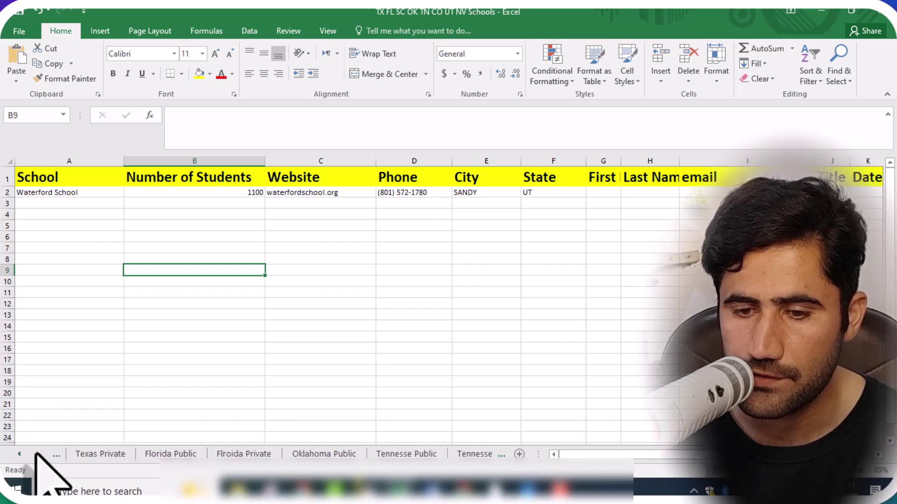
{"action": "left_click", "coordinate": [37, 454]}
{"action": "left_click", "coordinate": [37, 454]}
{"action": "left_click", "coordinate": [37, 454]}
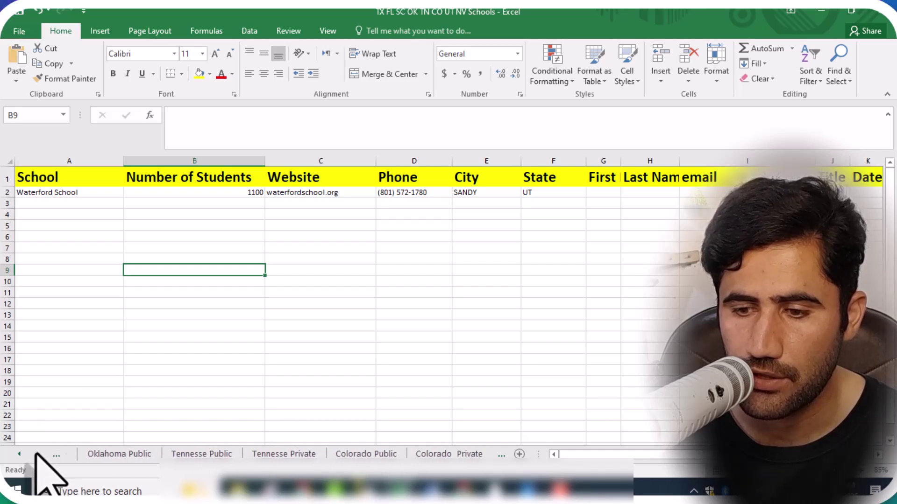
{"action": "left_click", "coordinate": [37, 454]}
{"action": "left_click", "coordinate": [37, 454]}
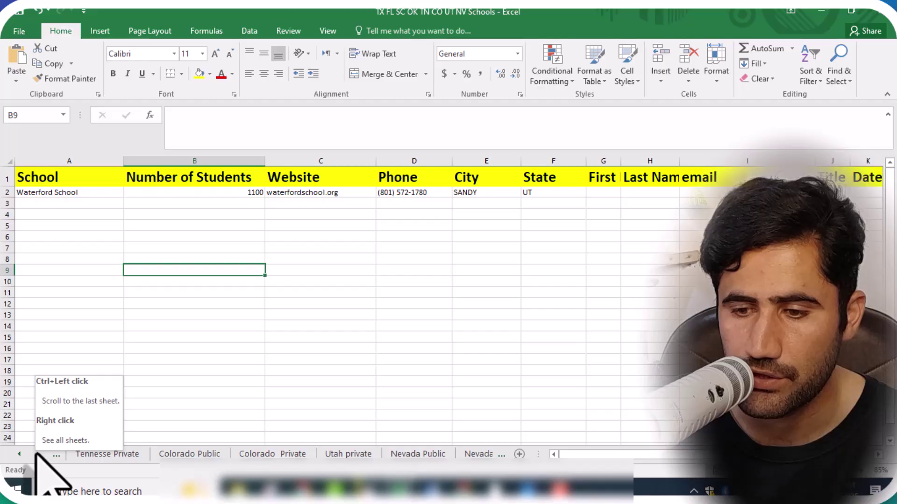
{"action": "left_click", "coordinate": [37, 454]}
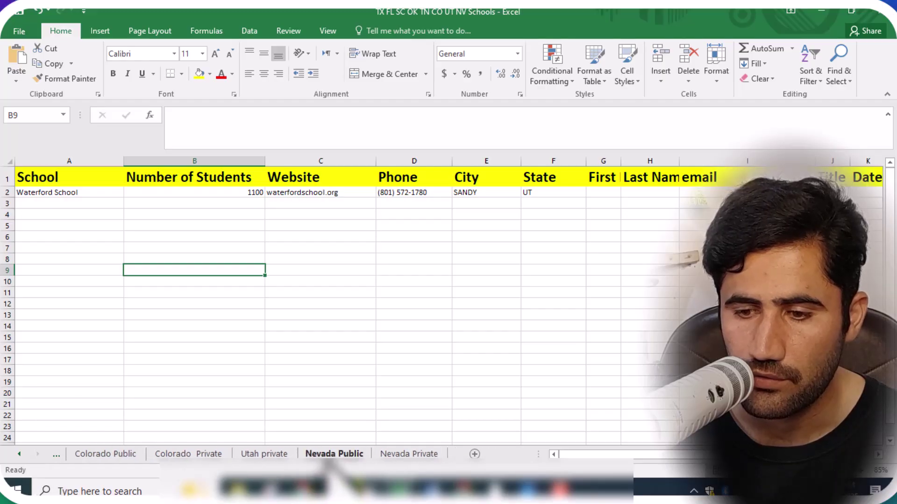
{"action": "left_click", "coordinate": [325, 454]}
Step: Recheck the Nevada entries in Word, then examine the headers from First Name to Notes on Excel's Nevada Private sheet
{"action": "left_click", "coordinate": [431, 486]}
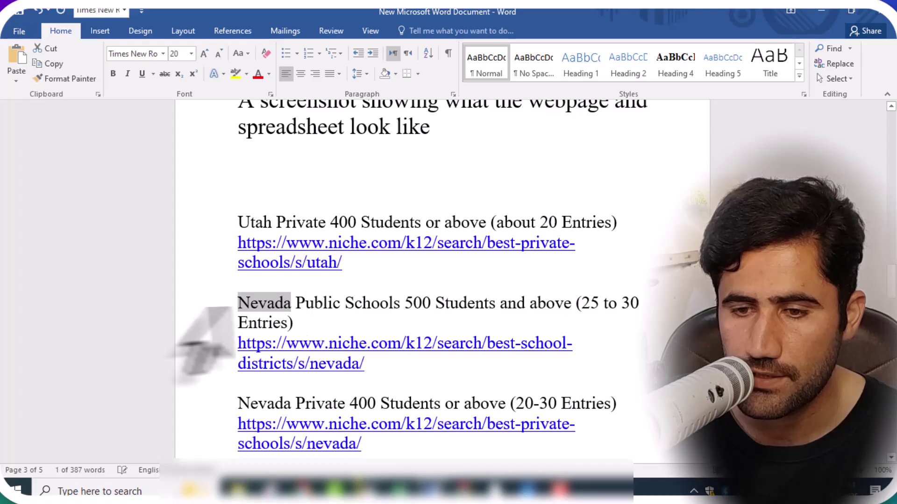
{"action": "key", "text": "alt+Tab"}
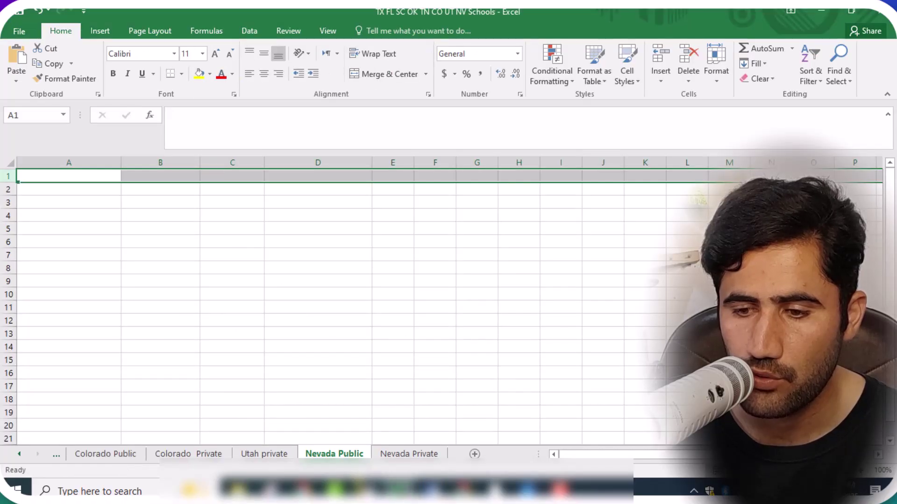
{"action": "left_click", "coordinate": [409, 454]}
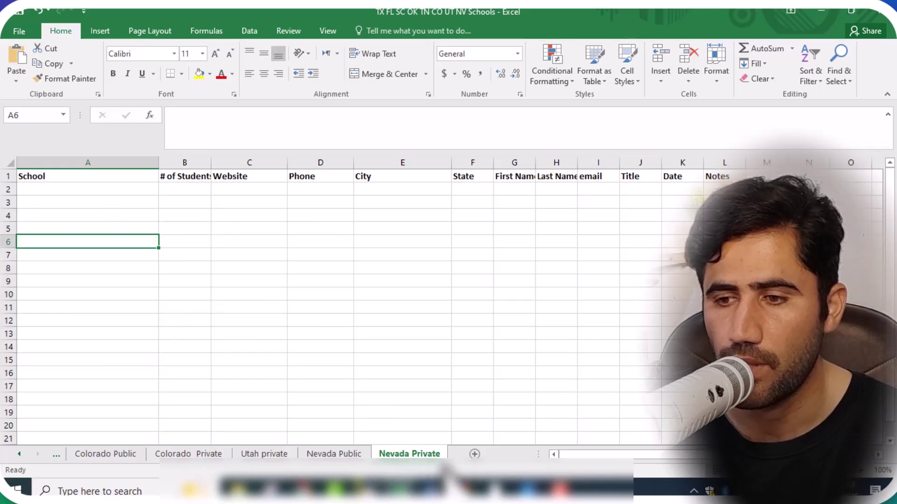
{"action": "left_click_drag", "start_coordinate": [507, 180], "coordinate": [724, 180]}
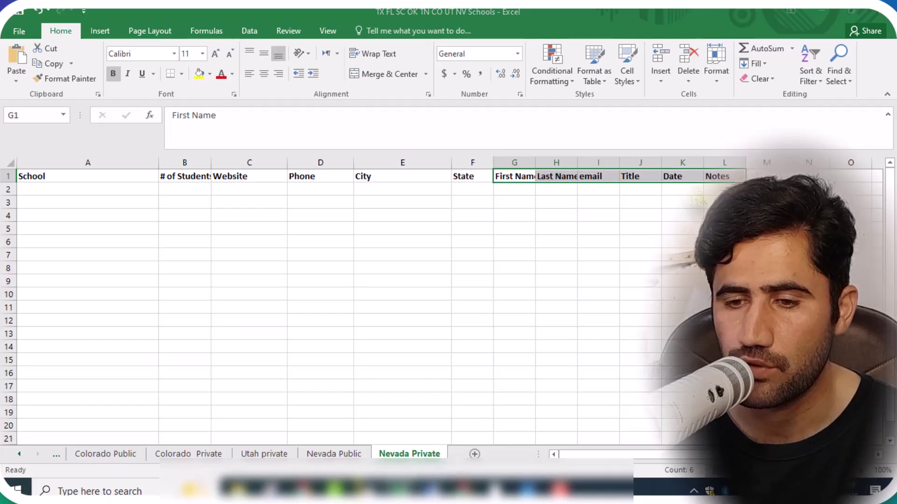
Step: Review the Word brief's states to cover, fields to collect and provided resource links
{"action": "key", "text": "alt+Tab"}
{"action": "scroll", "coordinate": [327, 196], "scroll_direction": "up", "scroll_amount": 15}
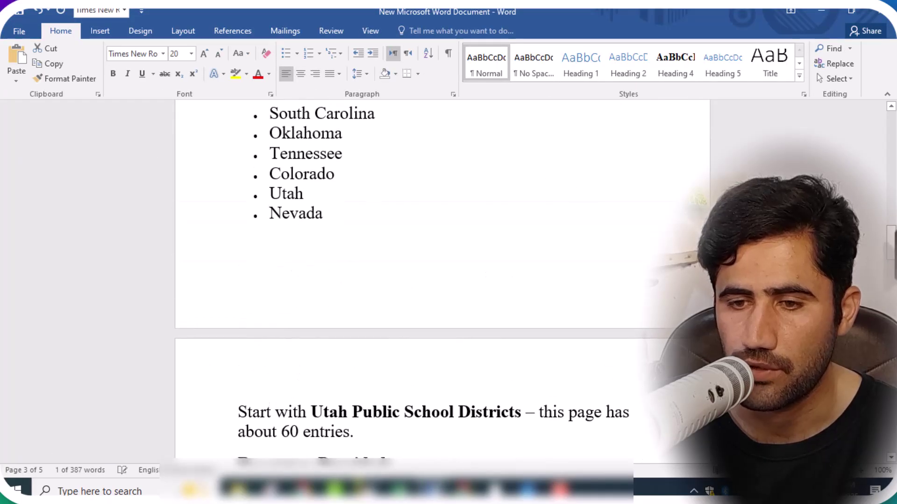
{"action": "scroll", "coordinate": [327, 197], "scroll_direction": "up", "scroll_amount": 10}
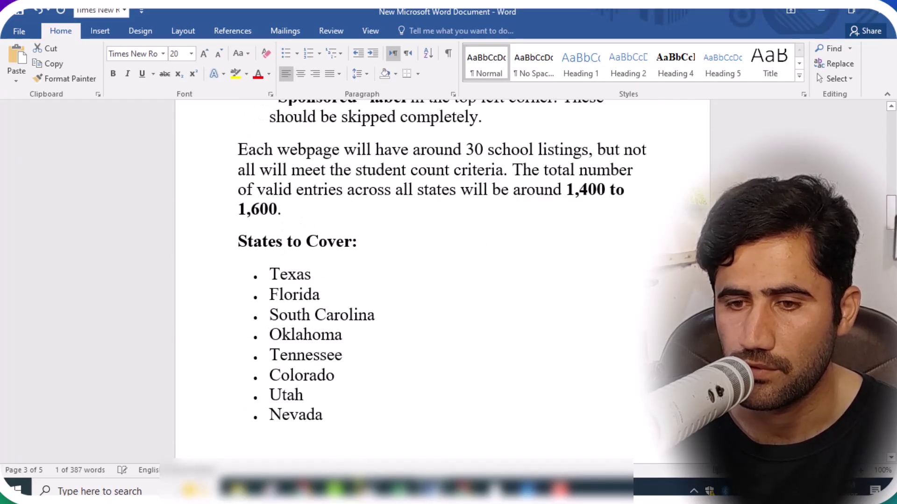
{"action": "scroll", "coordinate": [402, 280], "scroll_direction": "up", "scroll_amount": 1}
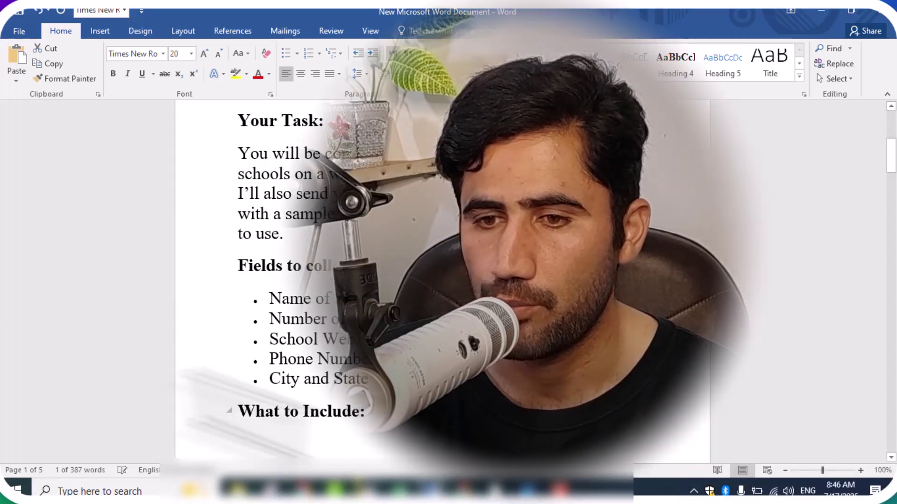
{"action": "left_click_drag", "start_coordinate": [891, 158], "coordinate": [894, 292]}
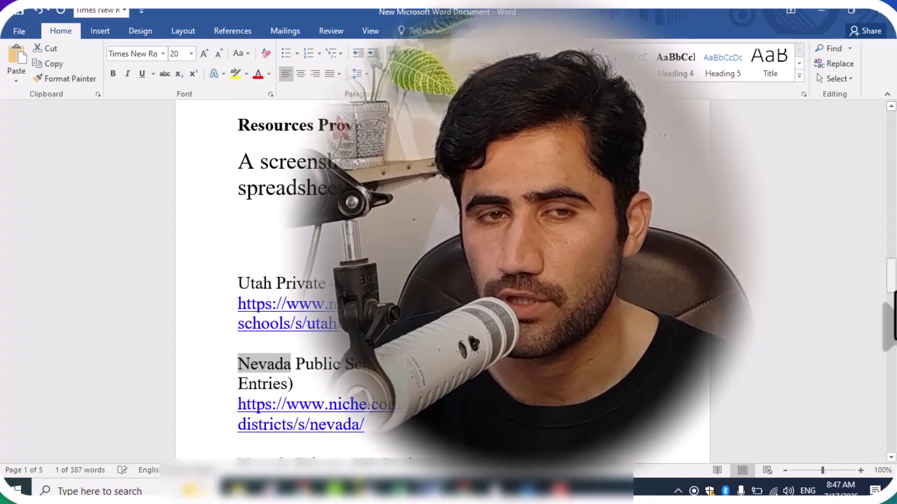